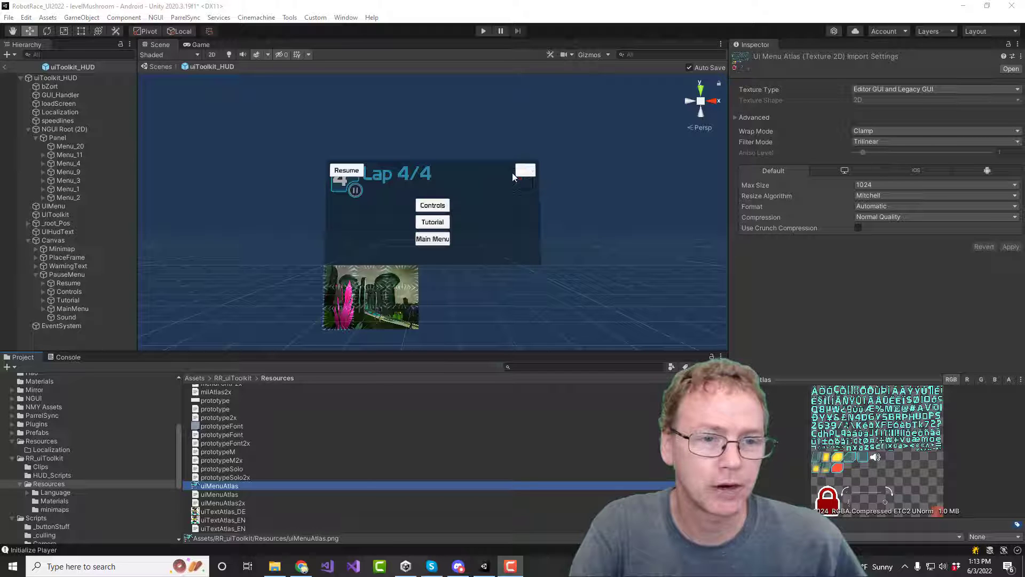
Set the uiMenuAtlas texture type to Sprite (2D and UI) with sprite mode Multiple, and apply the import settings
scroll(522, 184, "up", 5)
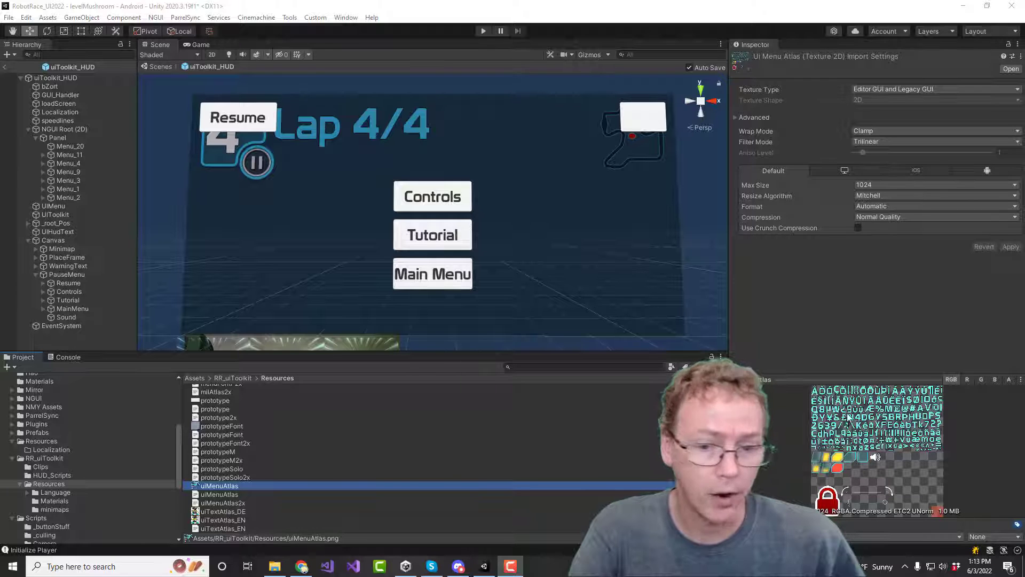
left_click(237, 470)
left_click(215, 485)
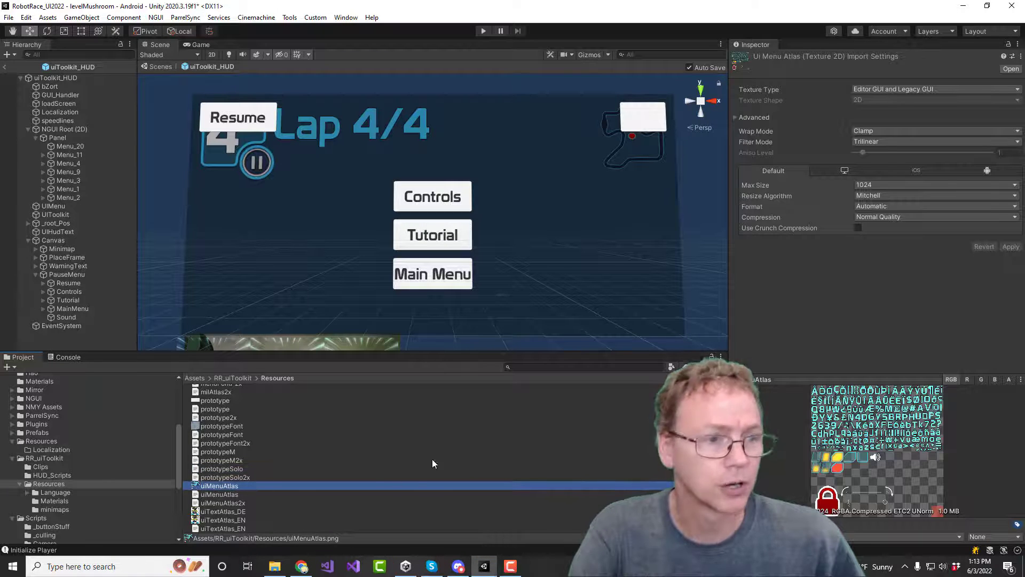
left_click(916, 90)
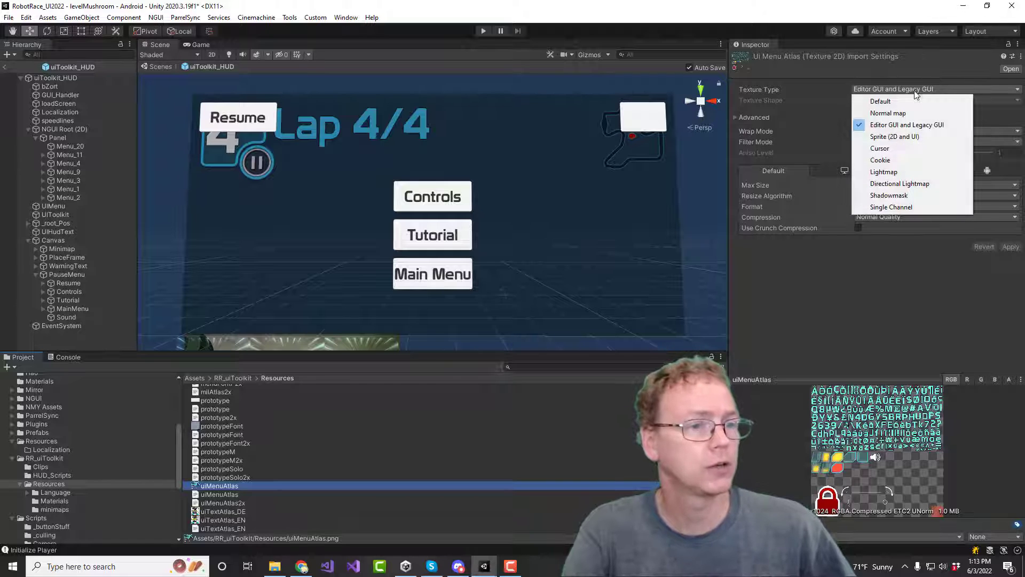
left_click(886, 137)
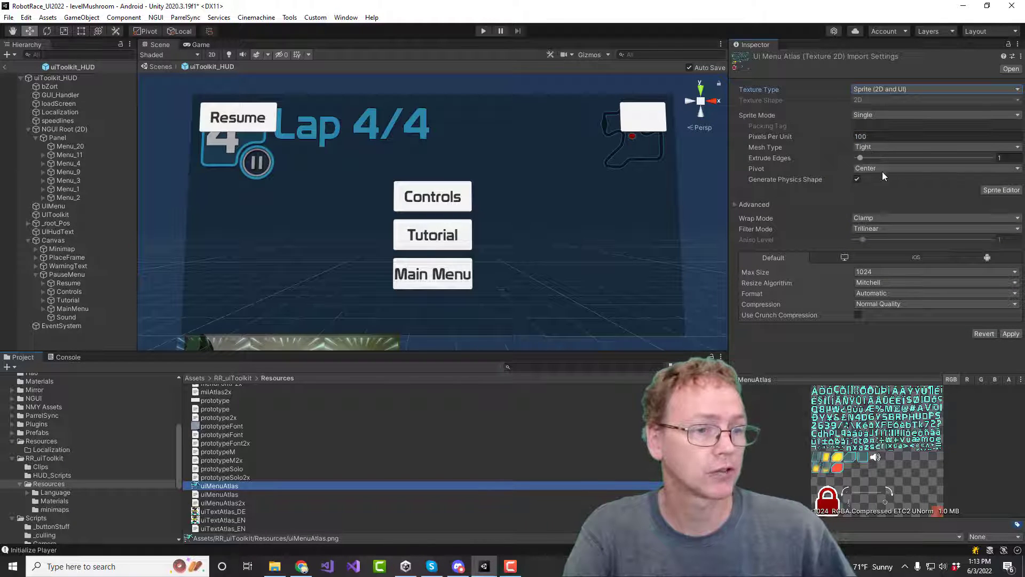
left_click(862, 116)
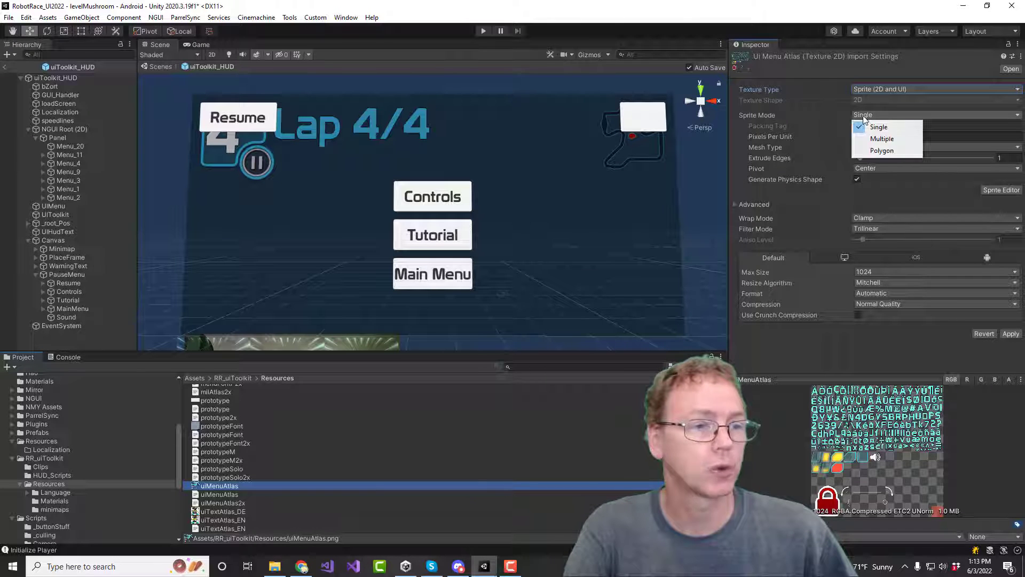
left_click(884, 139)
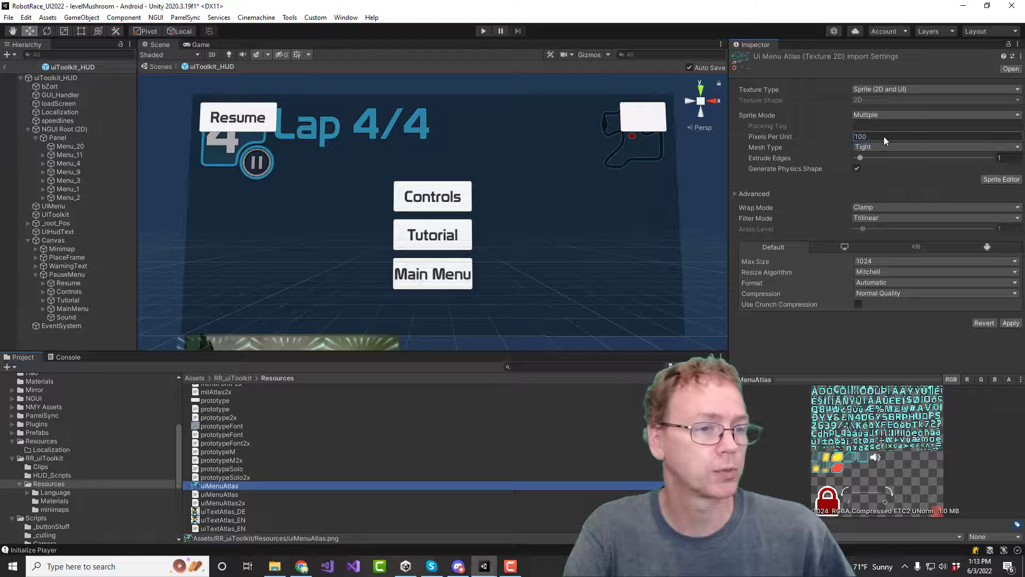
left_click(1009, 323)
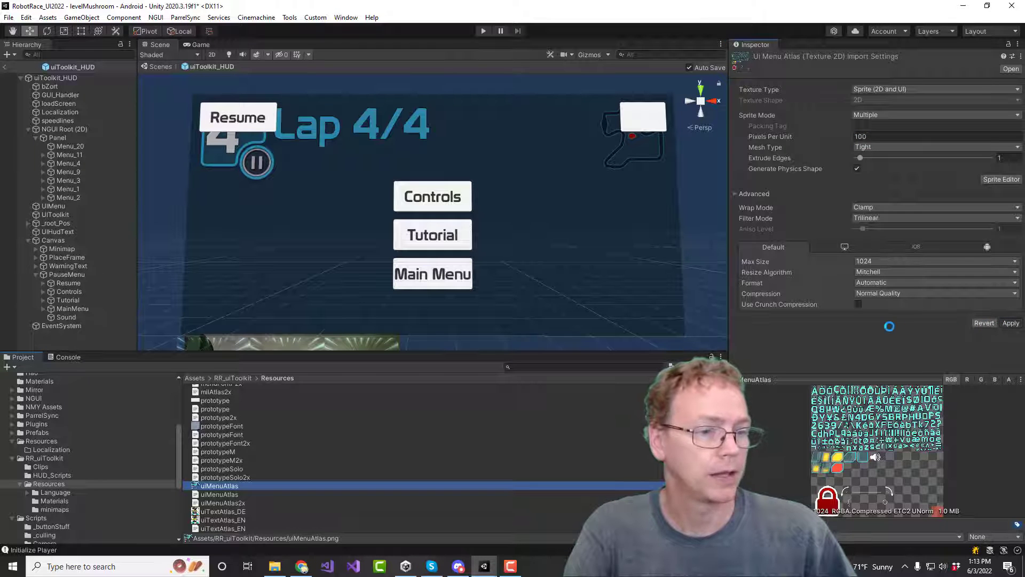
Open the atlas in the Sprite Editor and slice it with type Automatic, pivot Center and method Delete Existing
left_click(1002, 180)
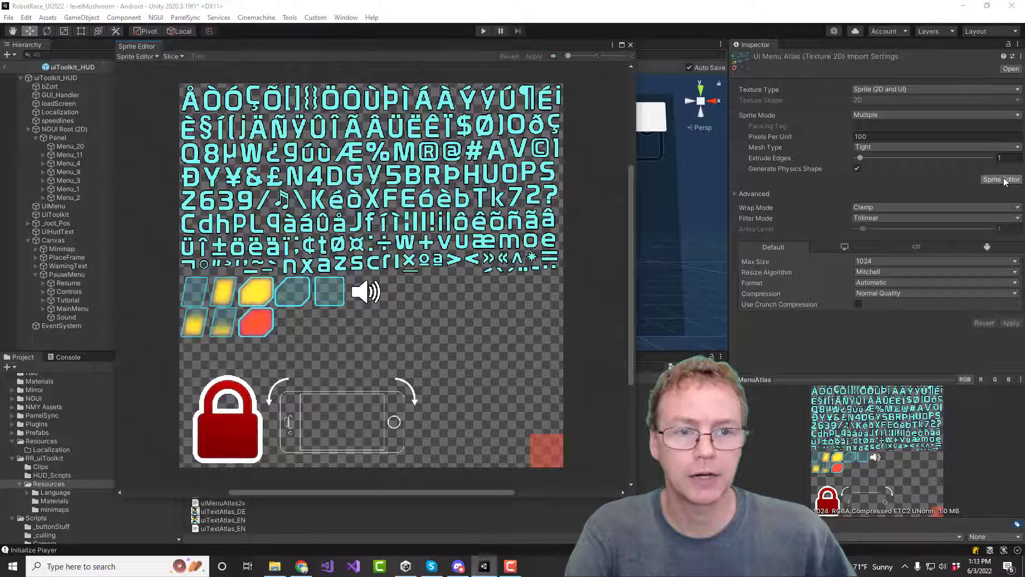
left_click(136, 57)
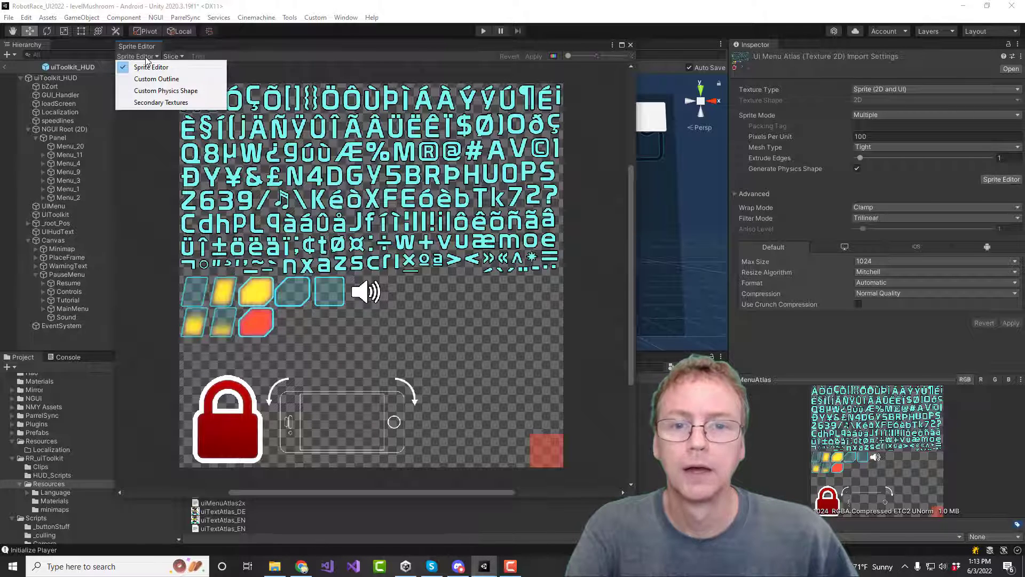
left_click(169, 57)
left_click(171, 57)
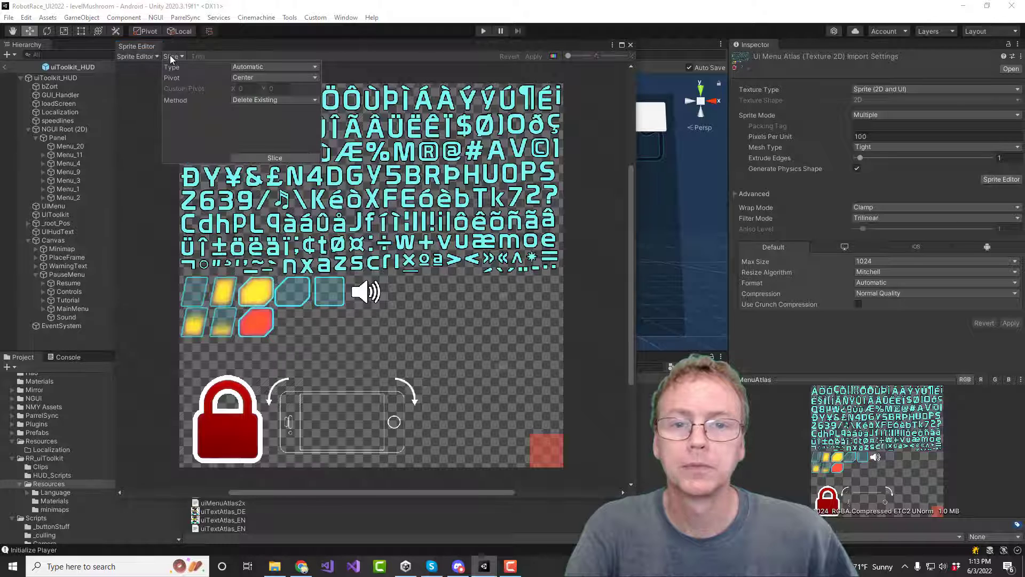
left_click(244, 158)
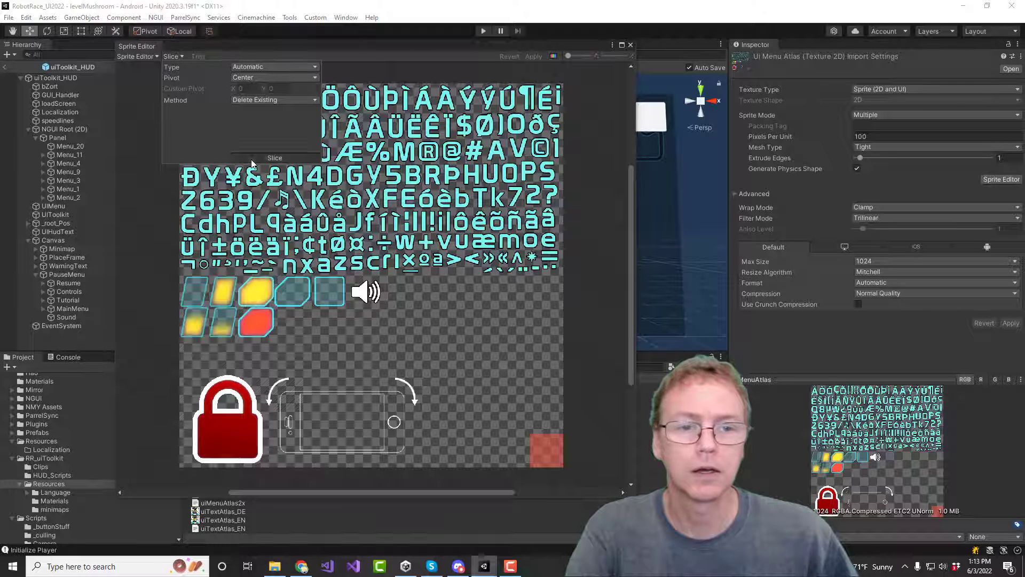
left_click(352, 73)
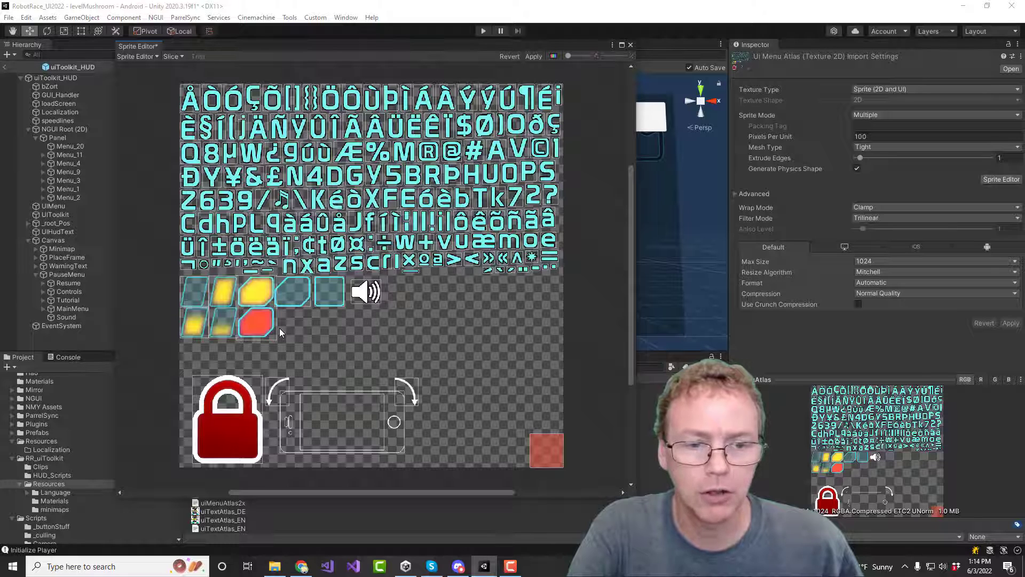
Name the speaker sprite sound and the blue cut-corner button sprite button_blue
left_click(360, 295)
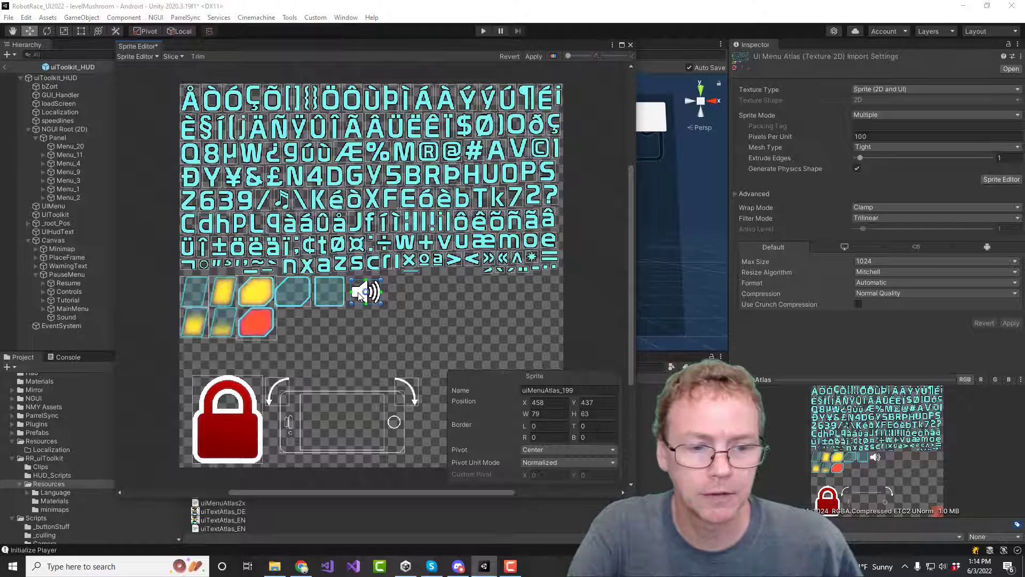
left_click(586, 392)
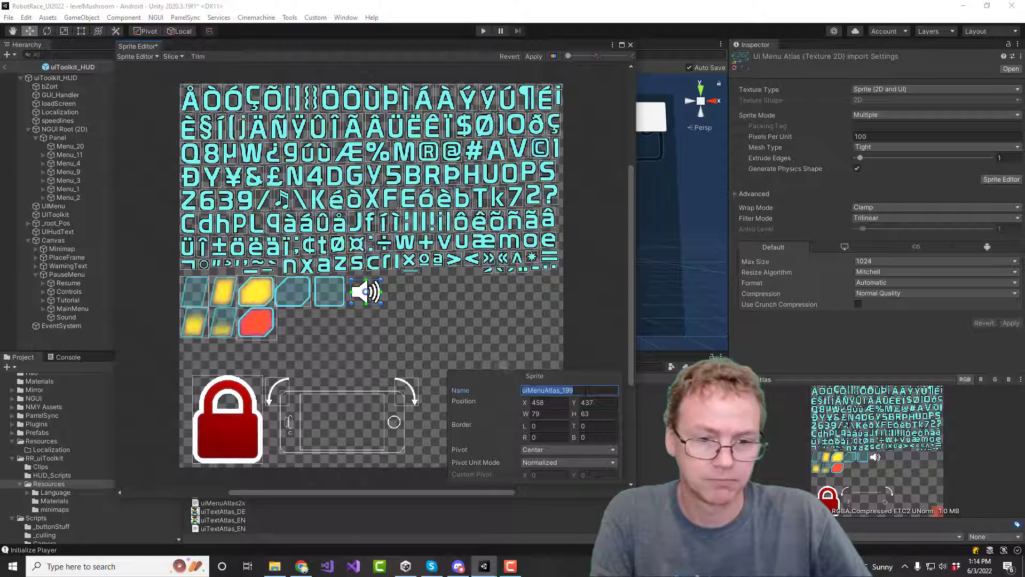
type("sound")
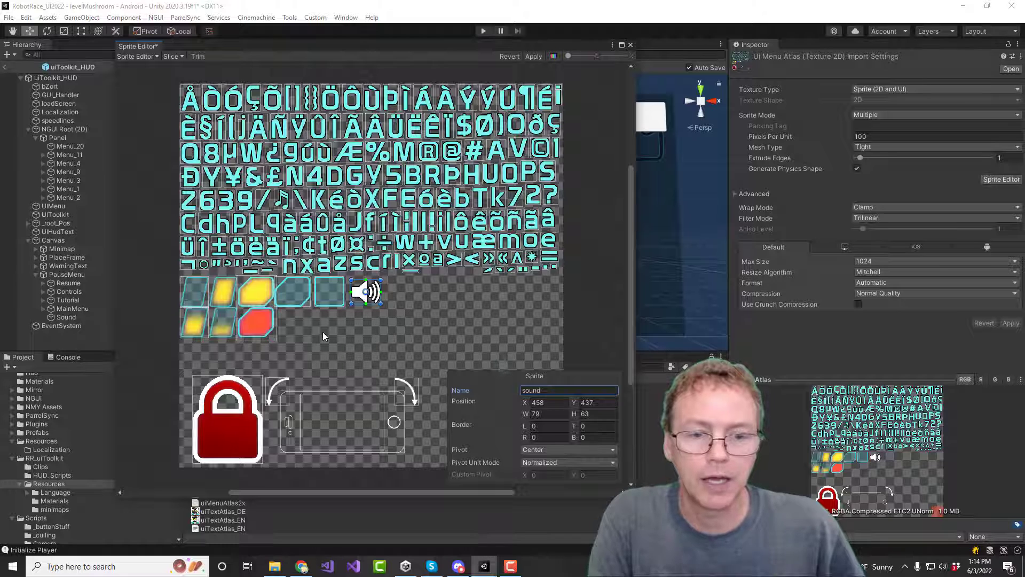
left_click(294, 291)
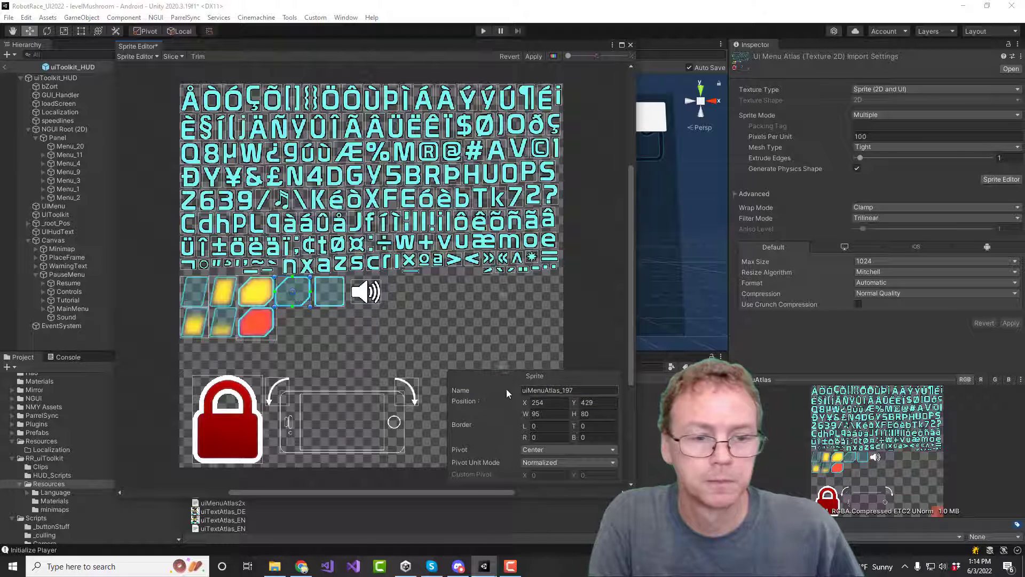
left_click(584, 391)
type("button_blue")
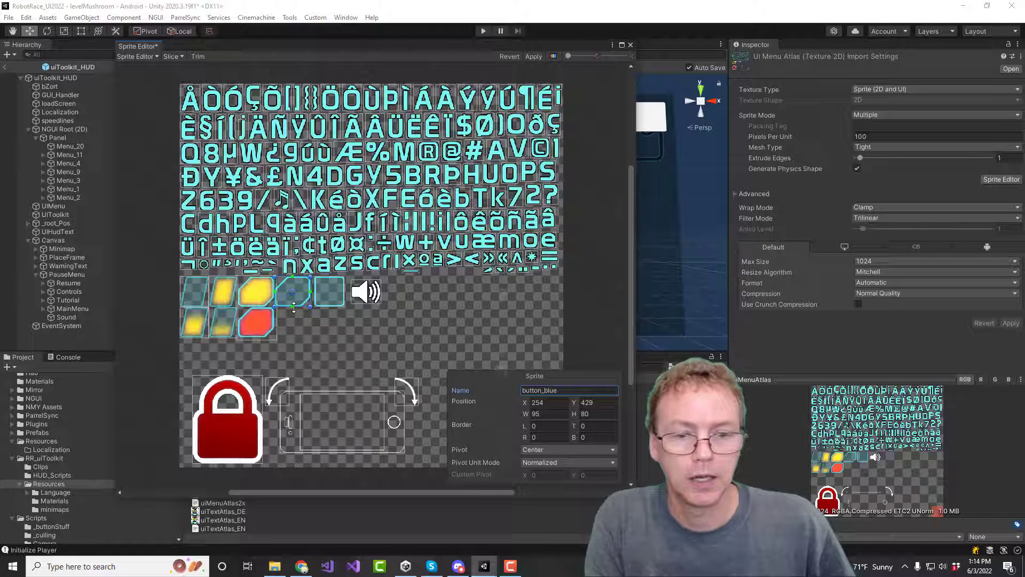
Name the slice covering the yellow and red cut-corner buttons button_yellow, and apply the sprite changes
left_click(256, 322)
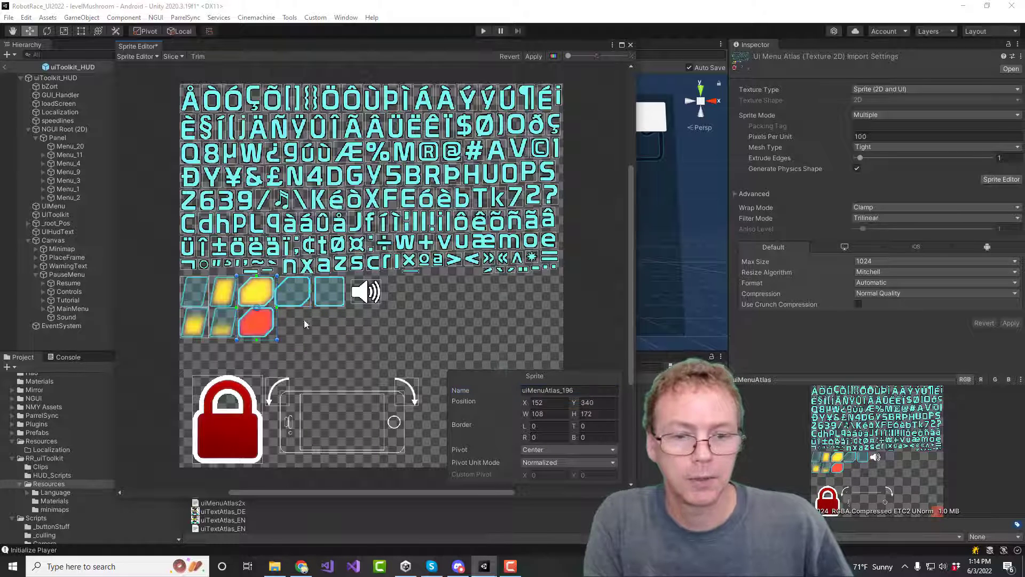
left_click(538, 390)
type("button_yellow")
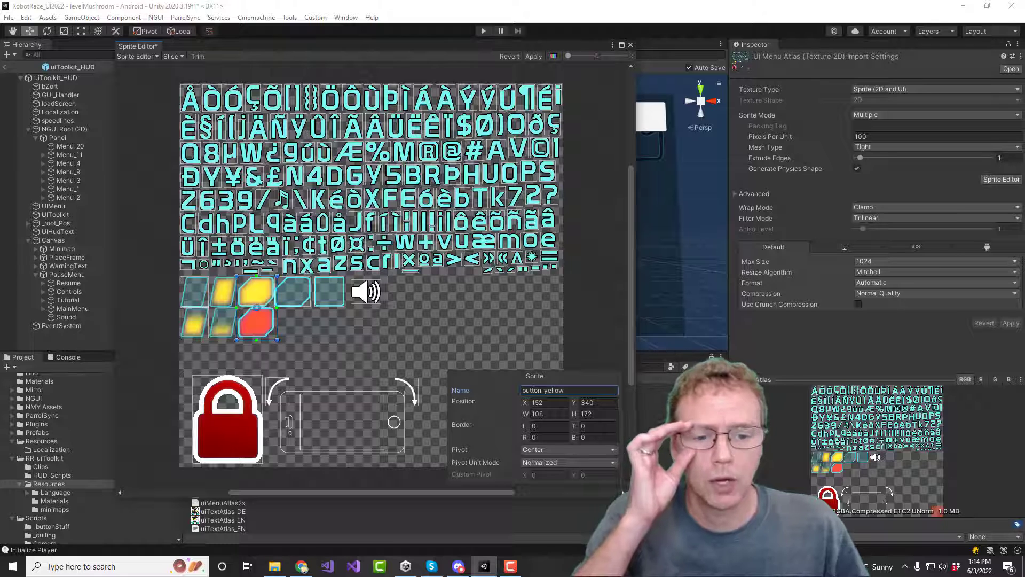
double_click(532, 390)
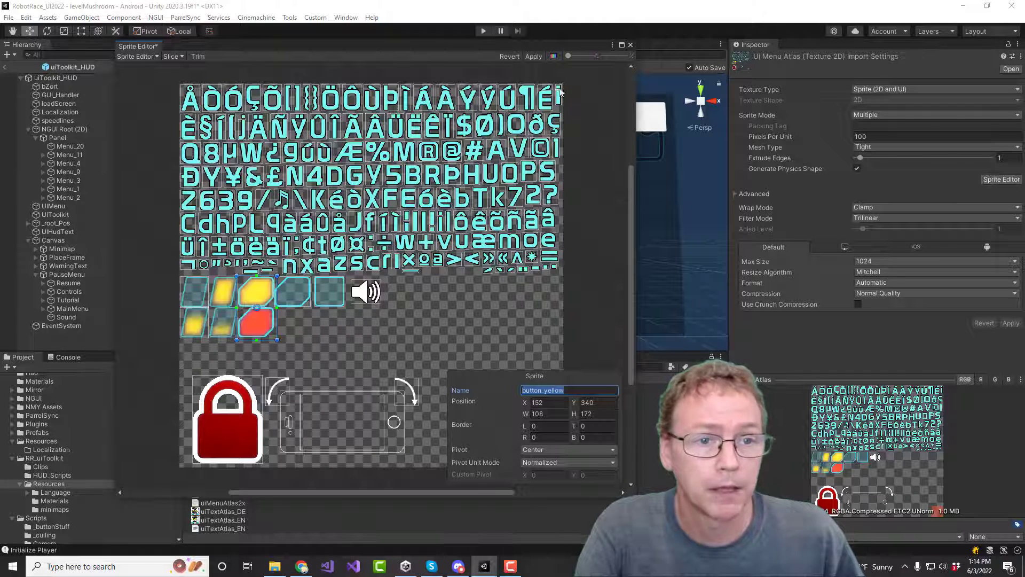
left_click(529, 55)
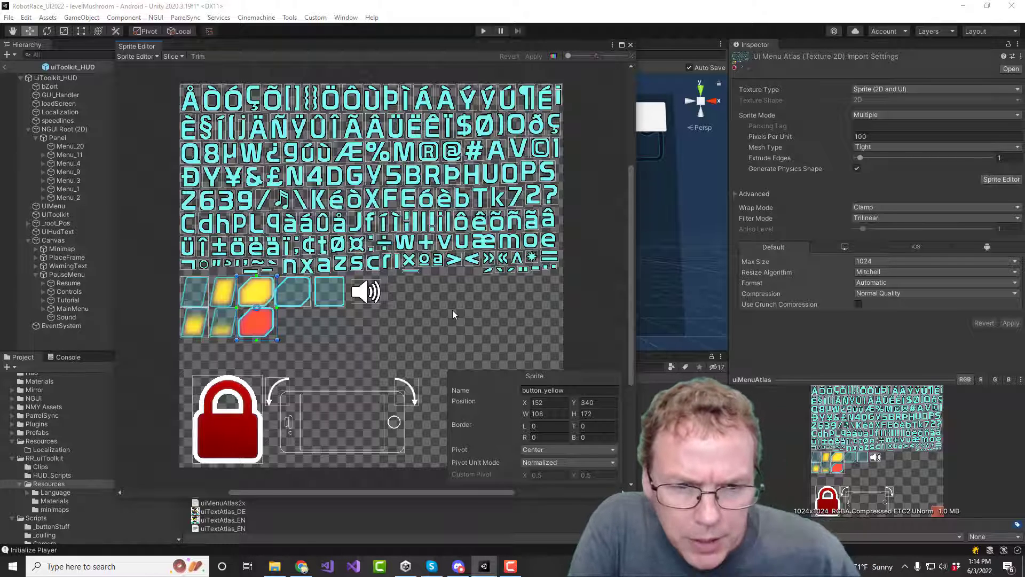
Shrink the button_yellow slice to fit only the yellow button, about 98 by 83 pixels at X 155, Y 428
left_click(309, 303)
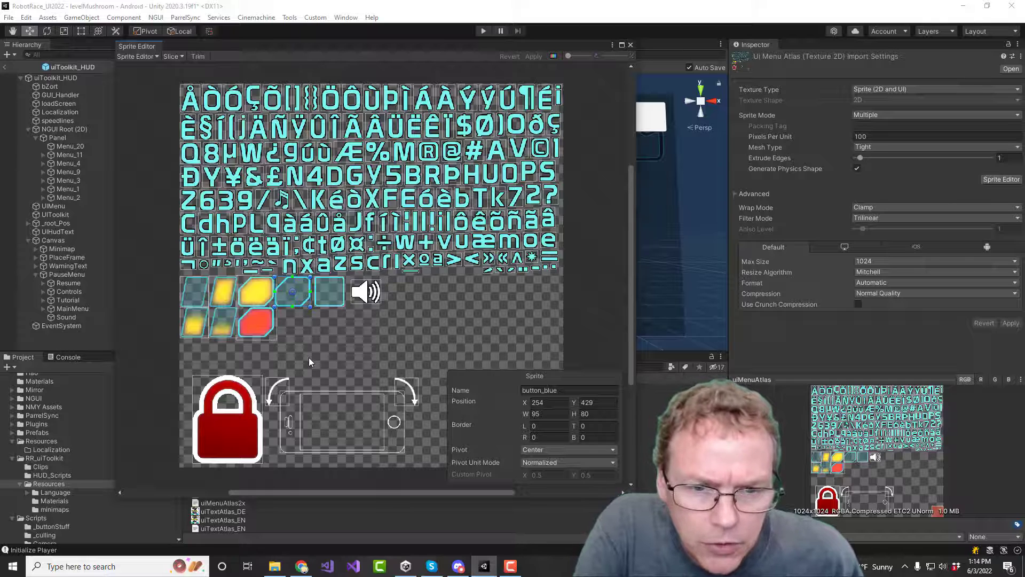
left_click(248, 291)
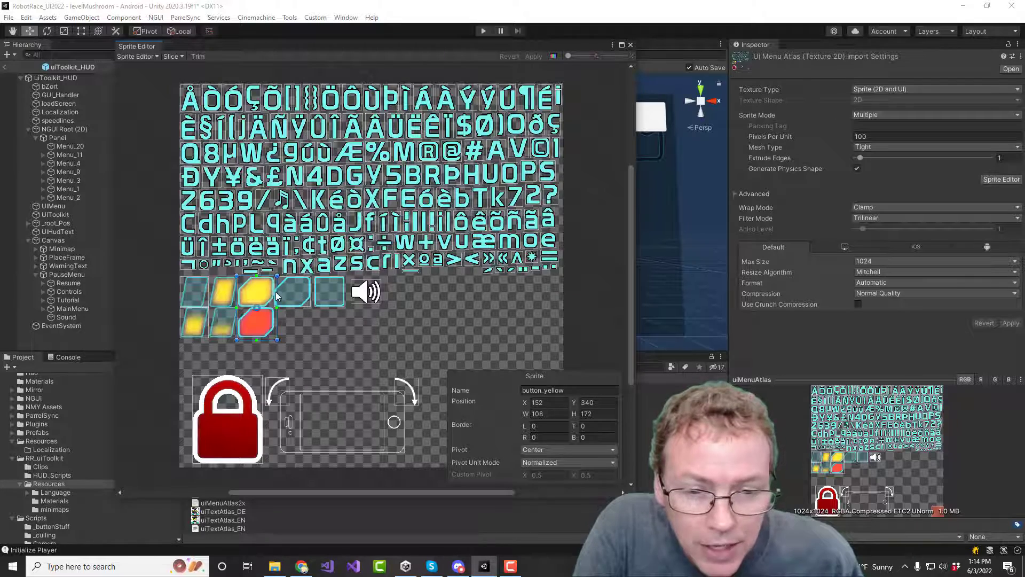
scroll(276, 297, "up", 10)
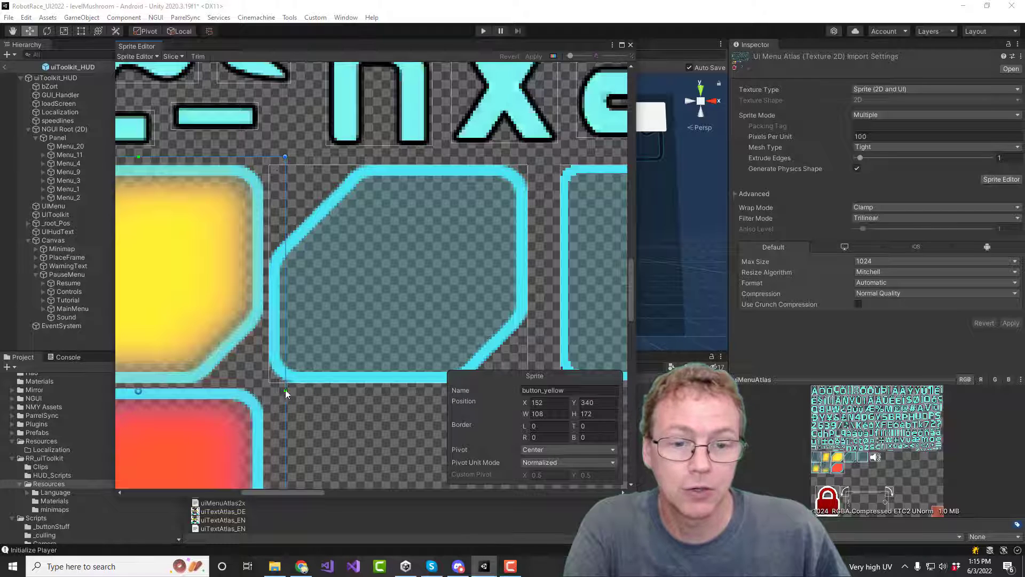
scroll(283, 340, "down", 6)
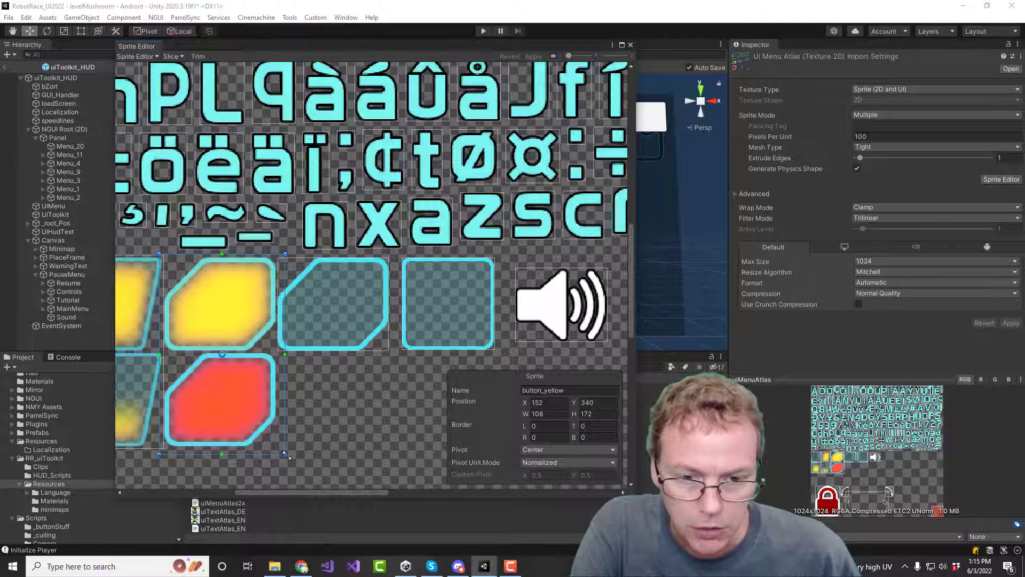
left_click_drag(286, 455, 277, 353)
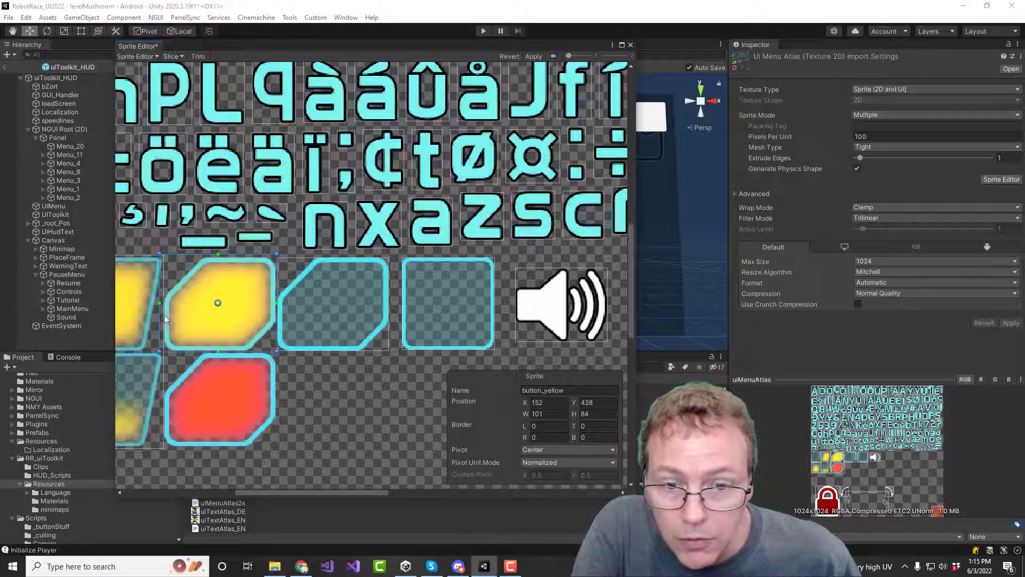
left_click_drag(159, 254, 161, 255)
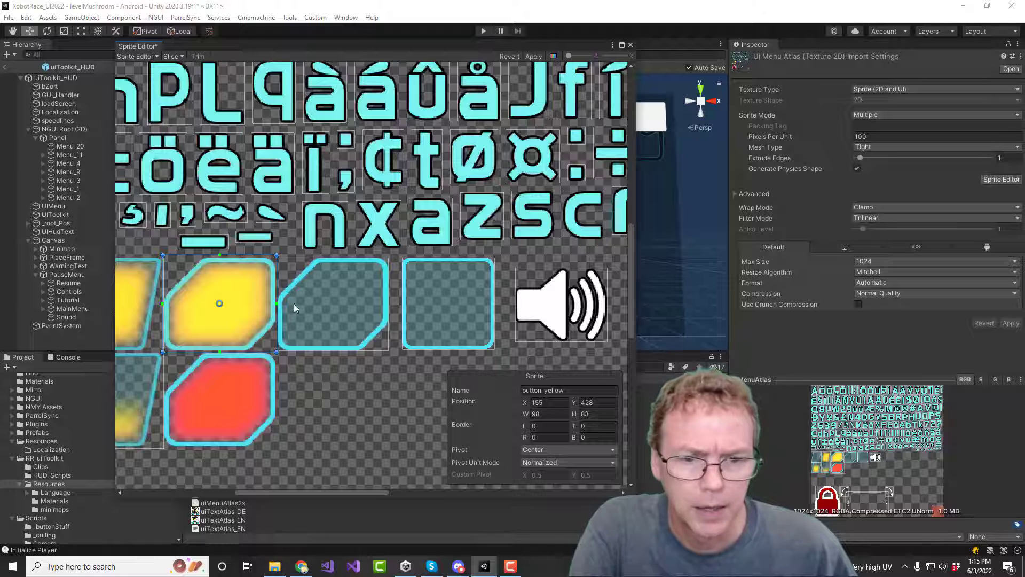
left_click_drag(277, 302, 276, 303)
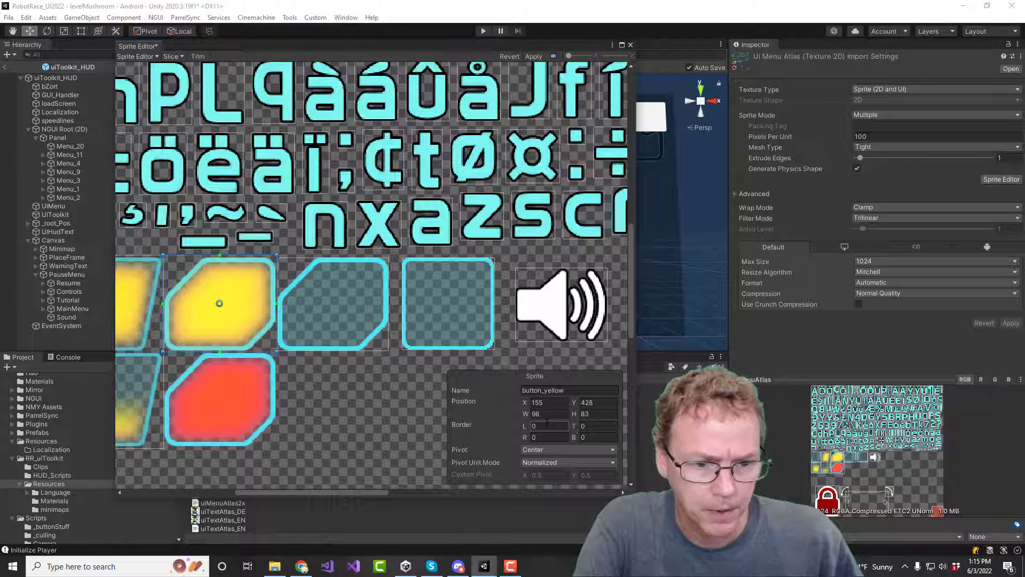
Set the left border of the button_yellow sprite to 40
left_click(547, 426)
type("20")
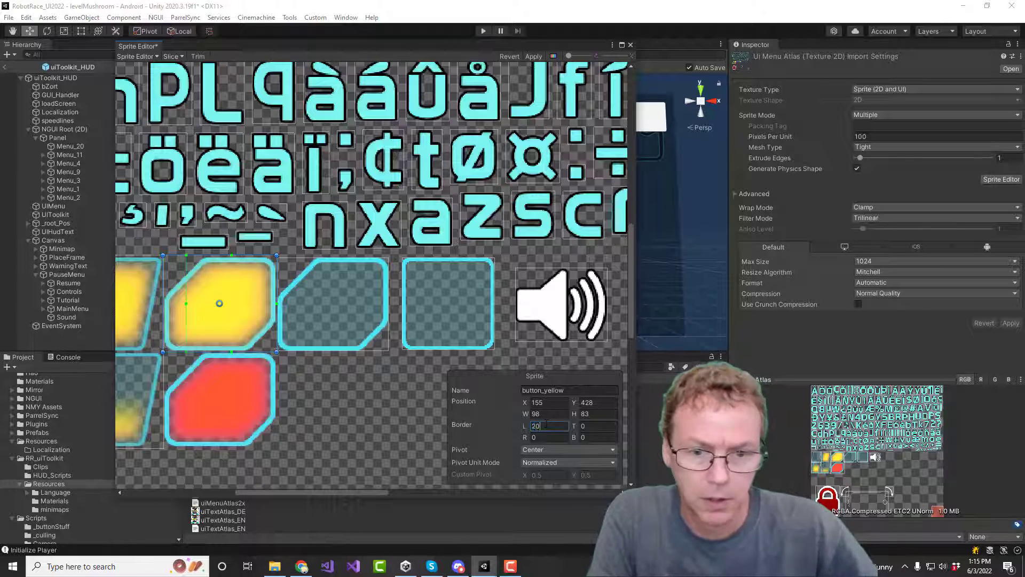
key("BackSpace")
key("BackSpace")
type("30")
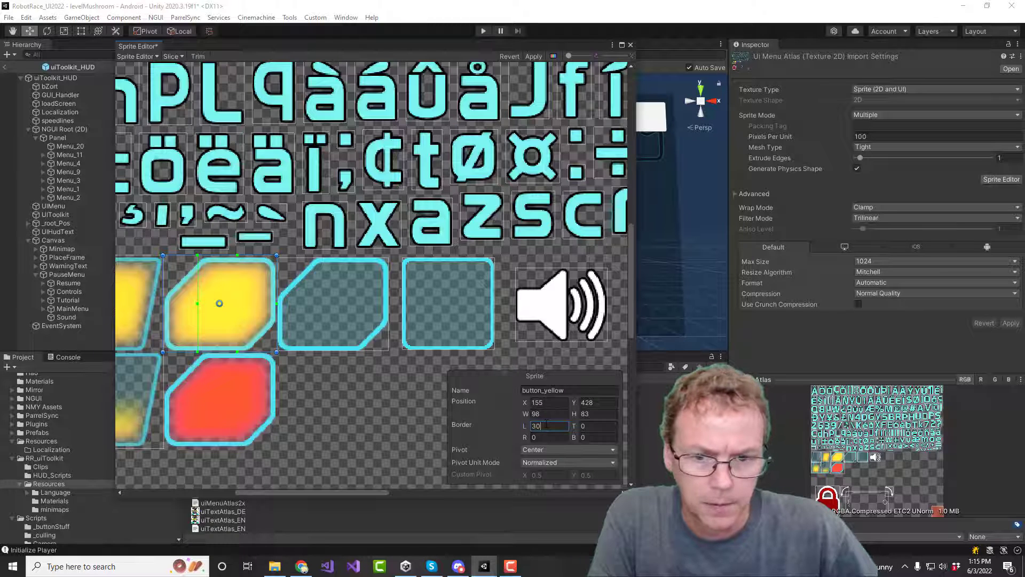
key("BackSpace")
key("BackSpace")
type("40")
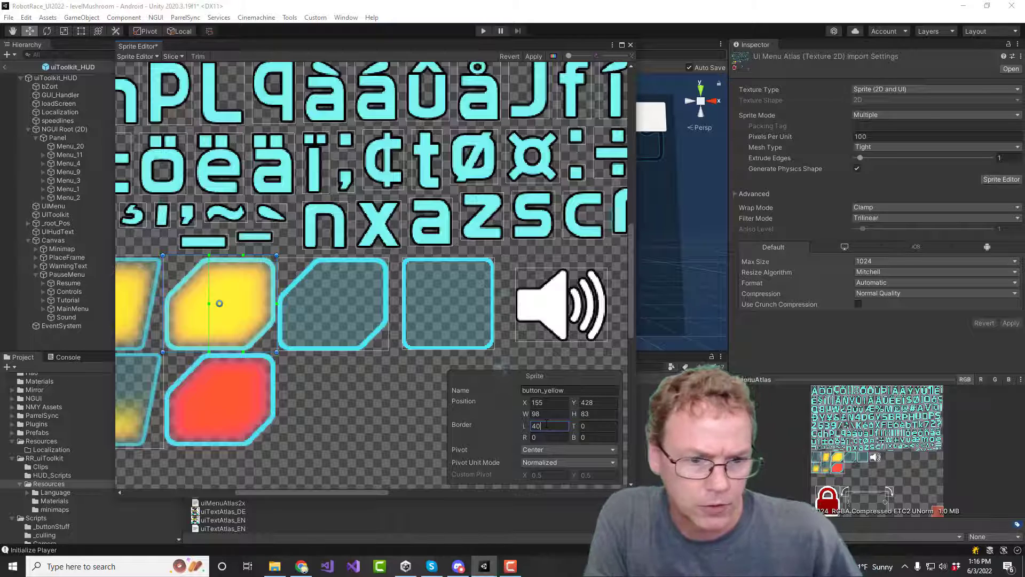
Set the right border of the button_yellow sprite to 30
left_click(546, 438)
type("40")
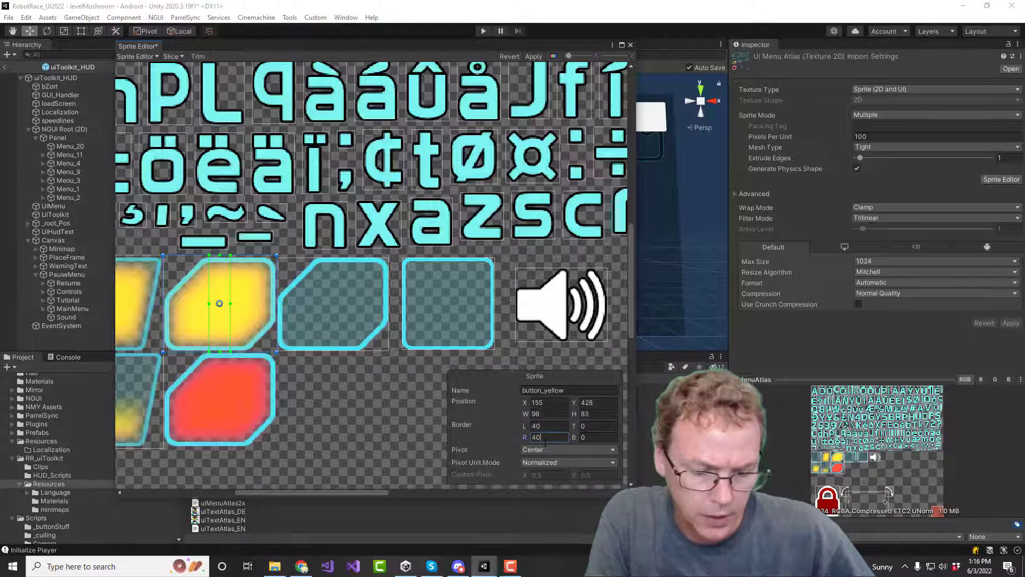
key("BackSpace")
type("32")
key("BackSpace")
key("BackSpace")
key("BackSpace")
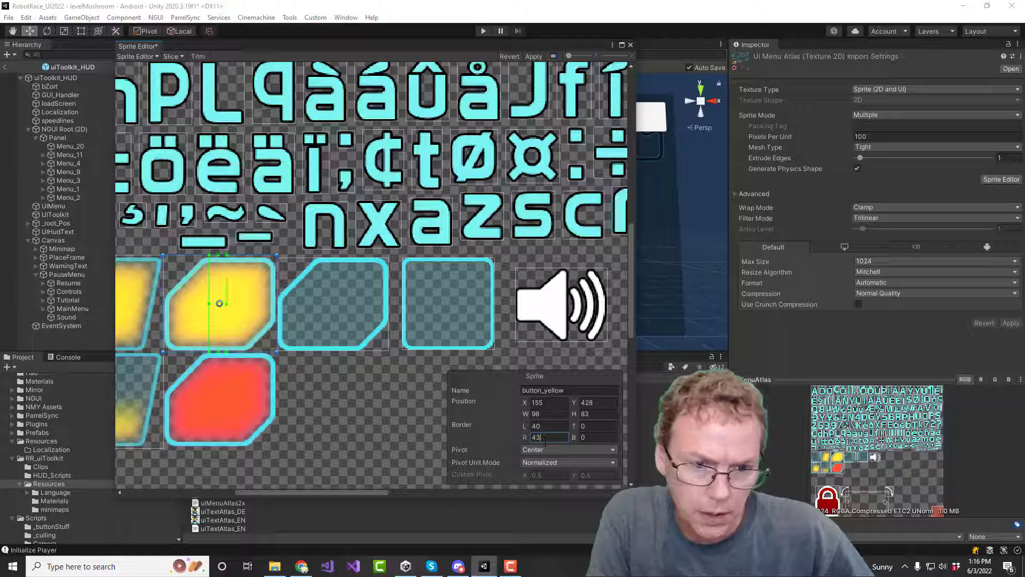
type("32")
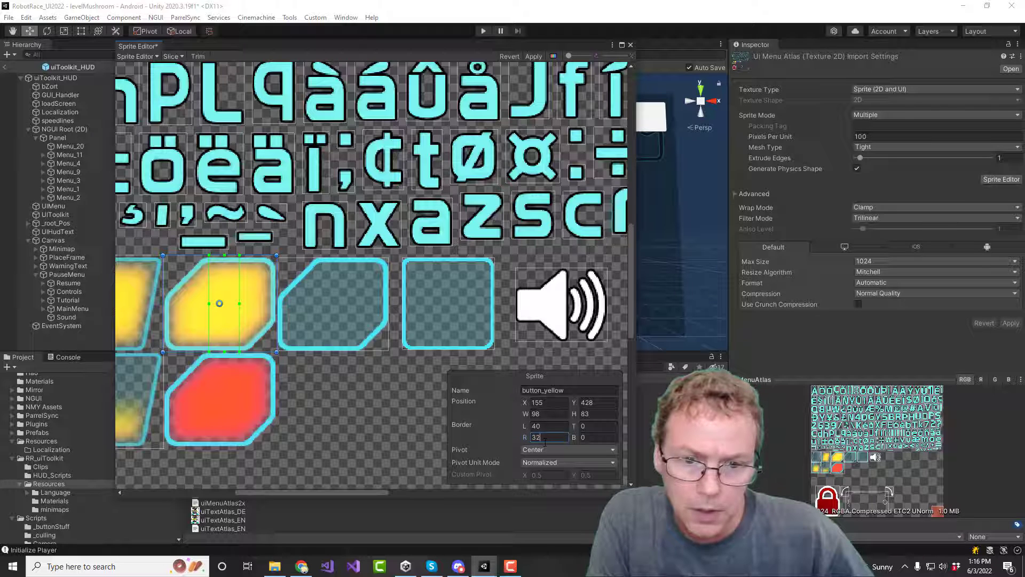
key("BackSpace")
type("0")
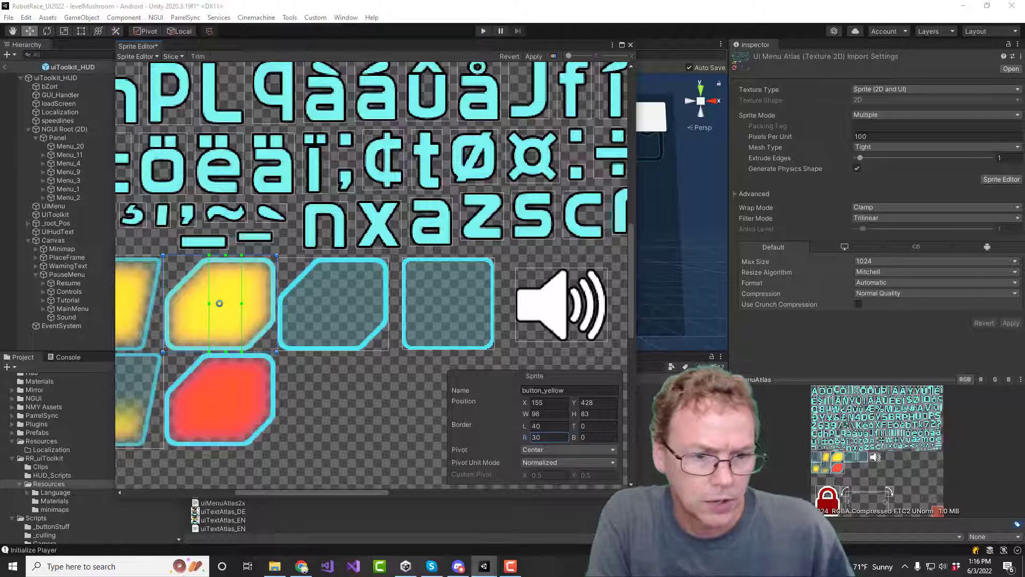
Set the button_yellow sprite's top border to 40 and bottom border to 30, and move its pivot to about X 0.56, Y 0.44
left_click(592, 426)
type("40")
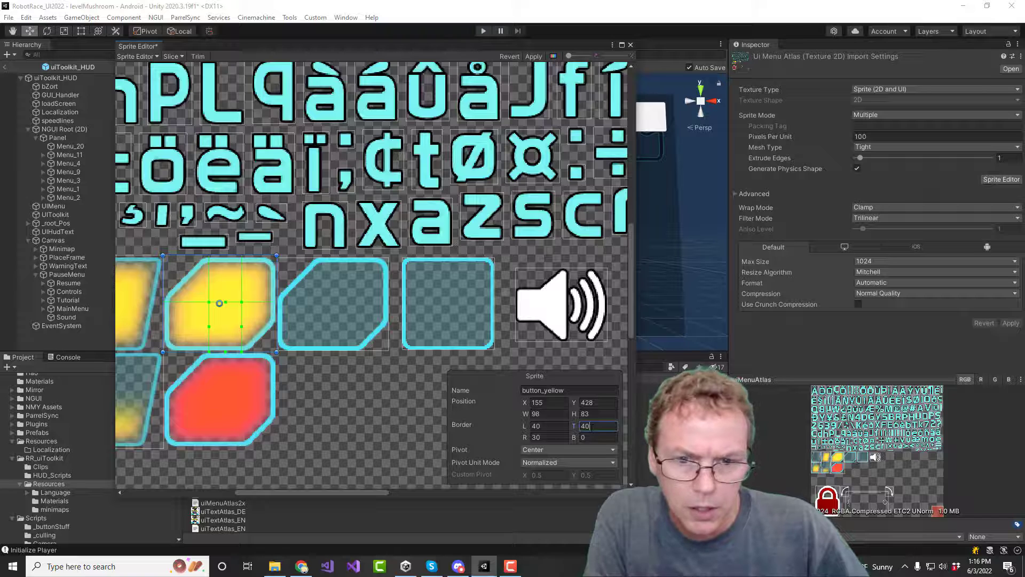
left_click(587, 437)
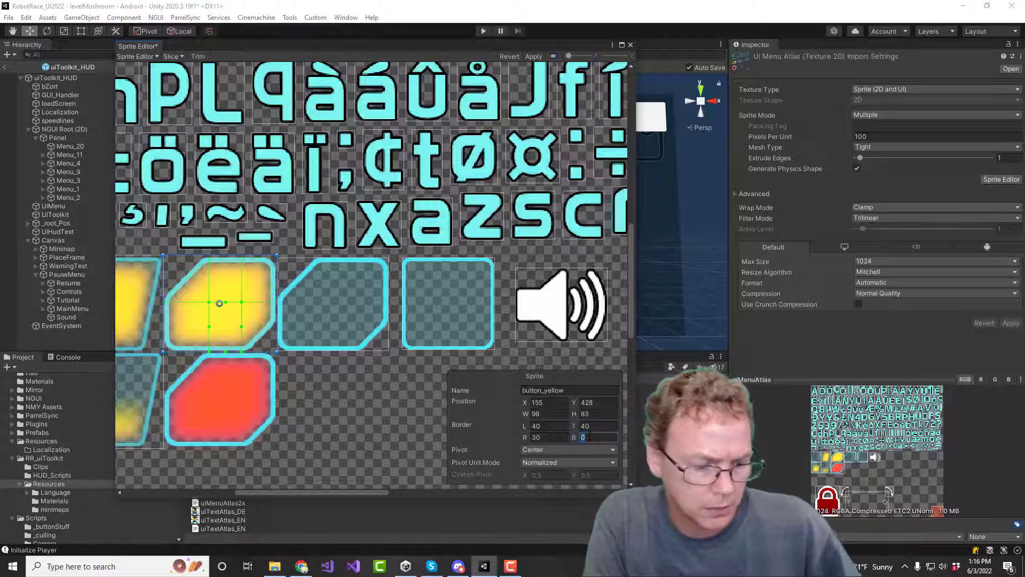
type("30")
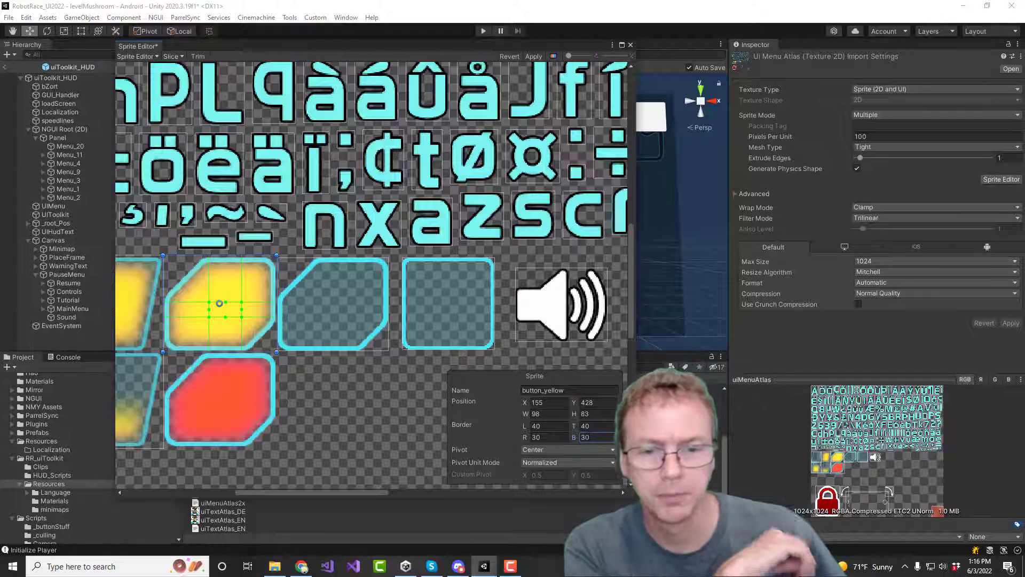
left_click_drag(219, 304, 226, 309)
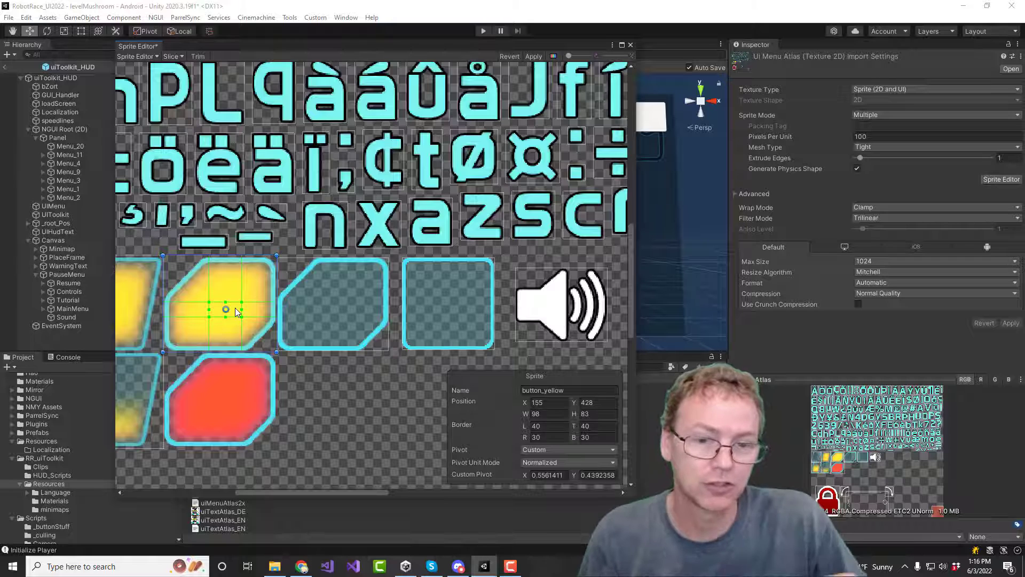
Give the button_blue sprite borders of about 38 left, 28 right and 39 top, shorten its slice to about 53 high, and close the Sprite Editor
left_click(349, 306)
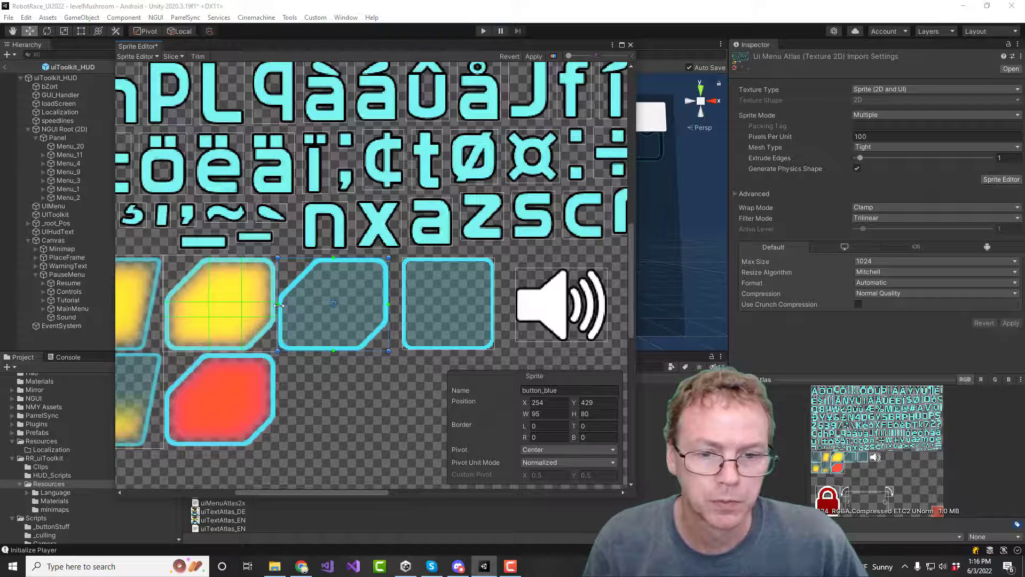
left_click_drag(278, 304, 322, 304)
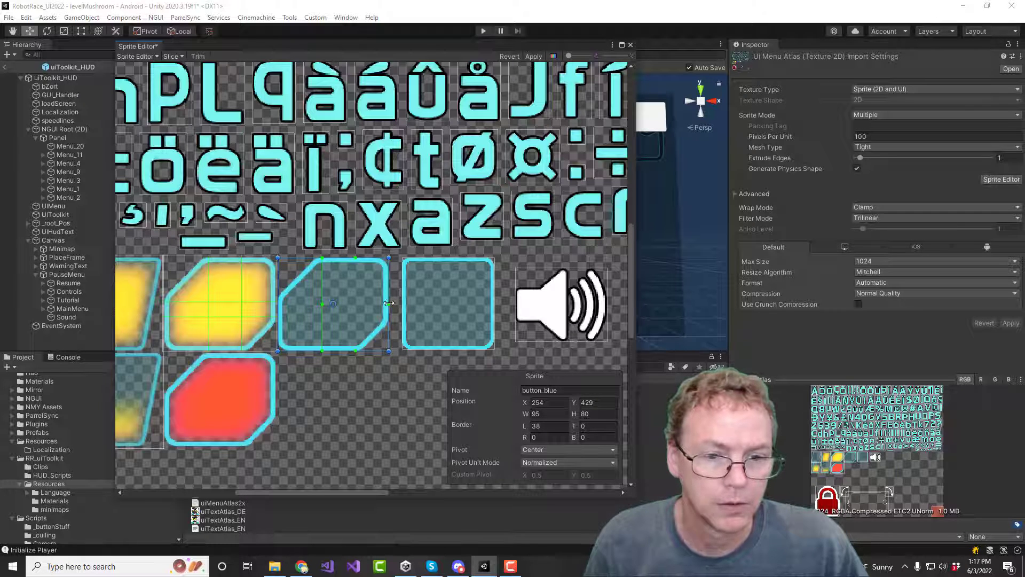
left_click_drag(388, 303, 356, 305)
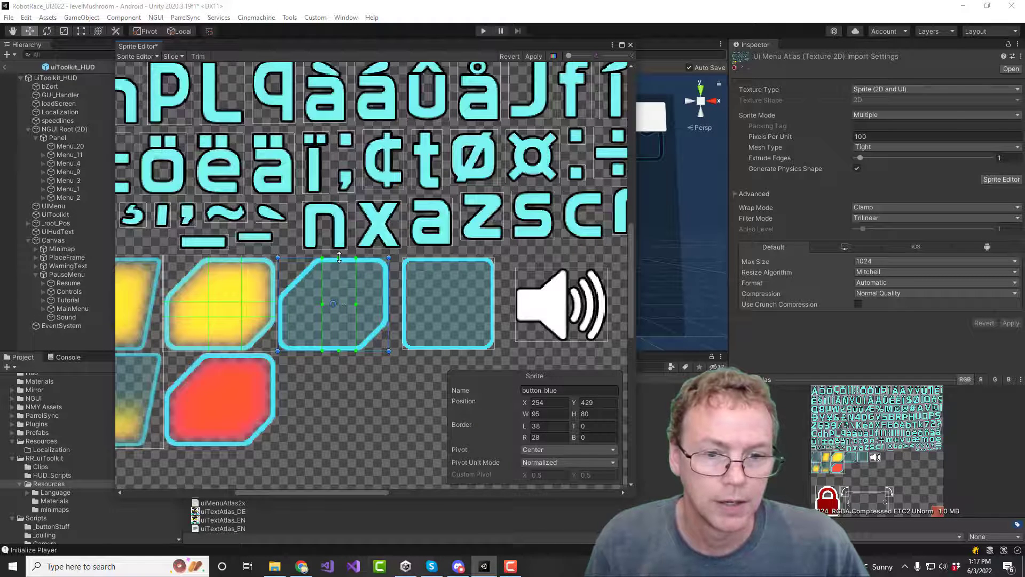
left_click_drag(339, 257, 340, 303)
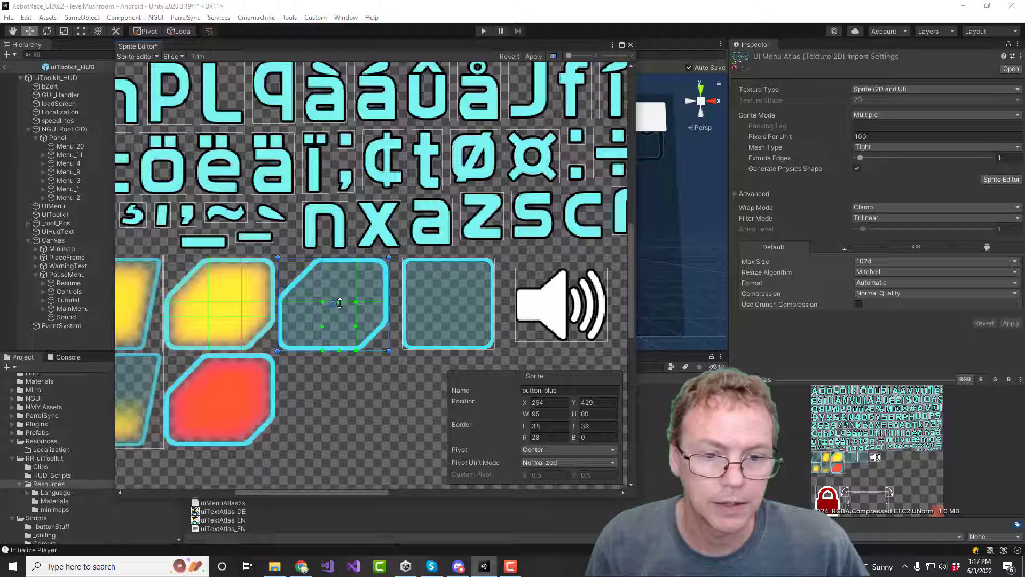
left_click_drag(337, 351, 339, 319)
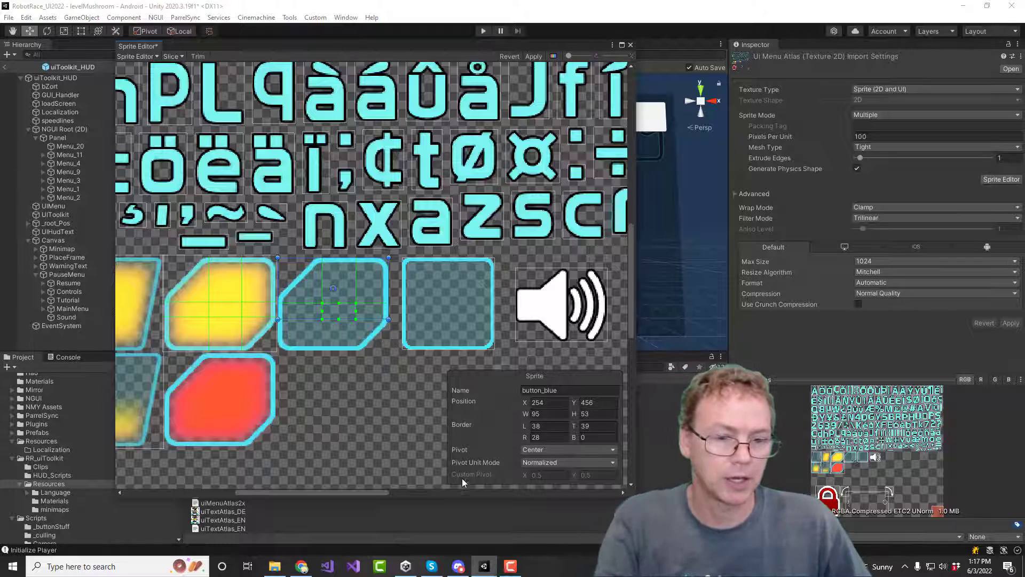
left_click(630, 45)
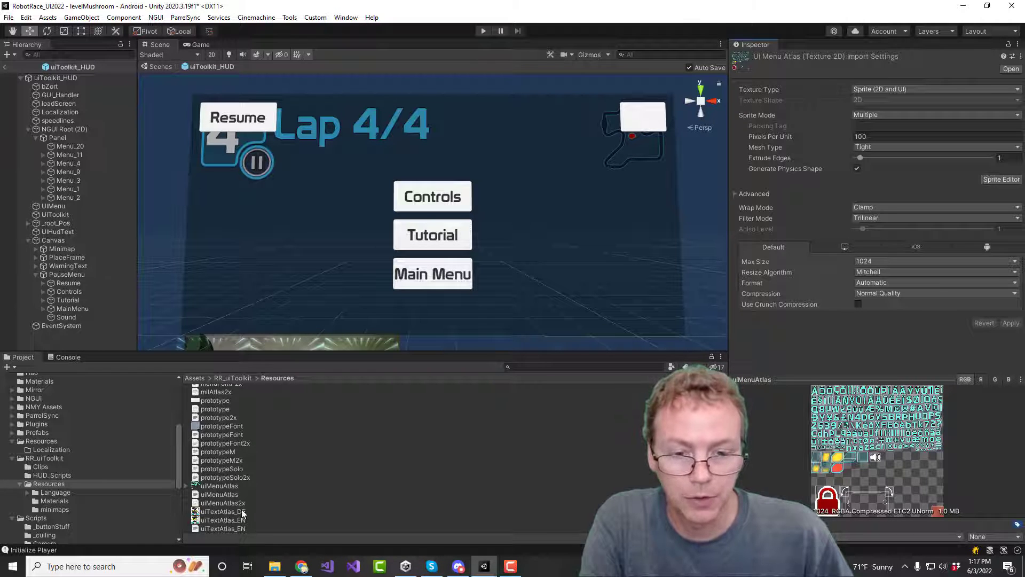
Expand the sprites of the uiMenuAtlas texture and assign button_yellow as the source image of the pause menu's Sound button
left_click(221, 486)
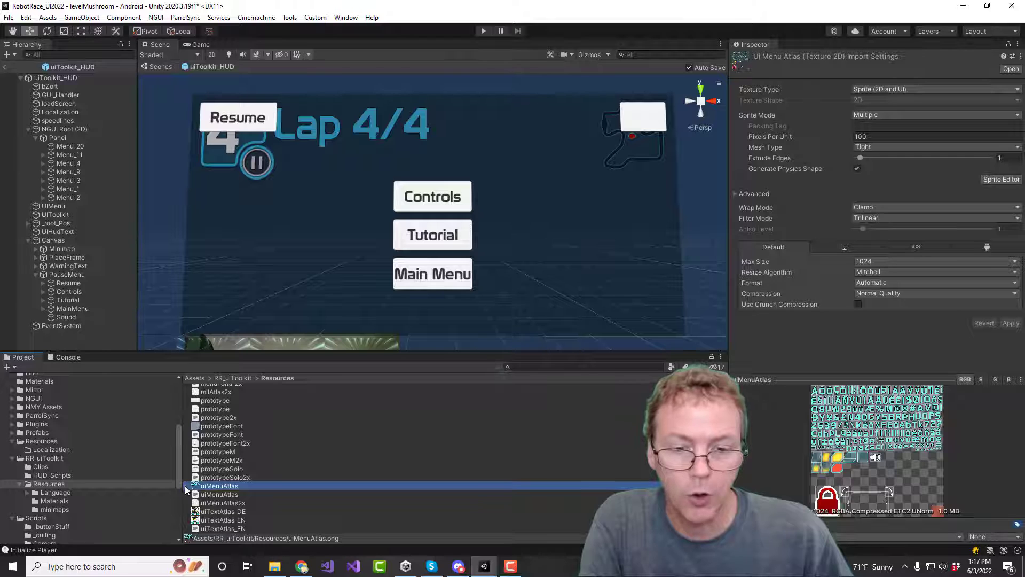
left_click(186, 486)
scroll(287, 414, "down", 5)
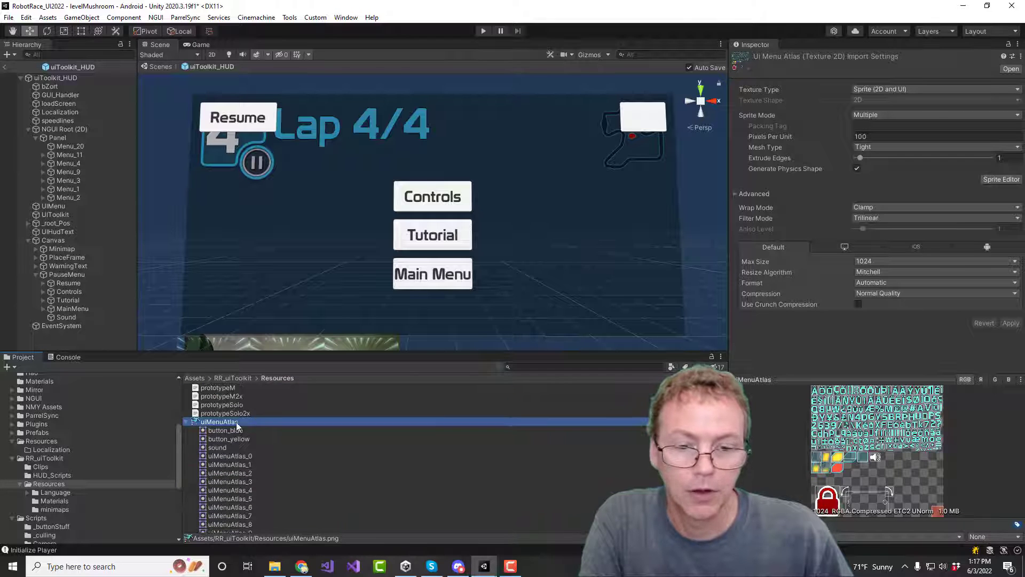
scroll(219, 460, "down", 15)
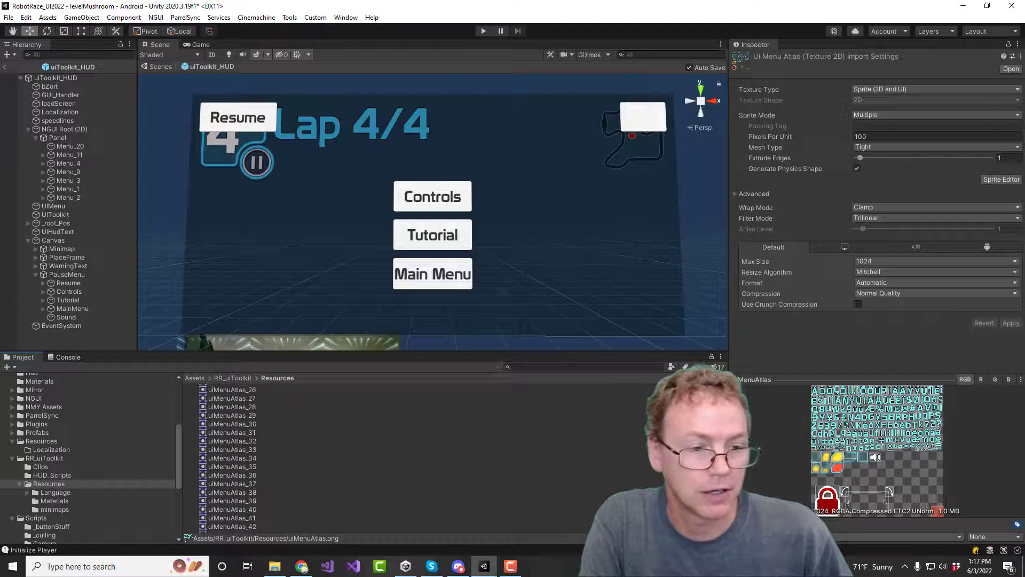
scroll(255, 453, "up", 15)
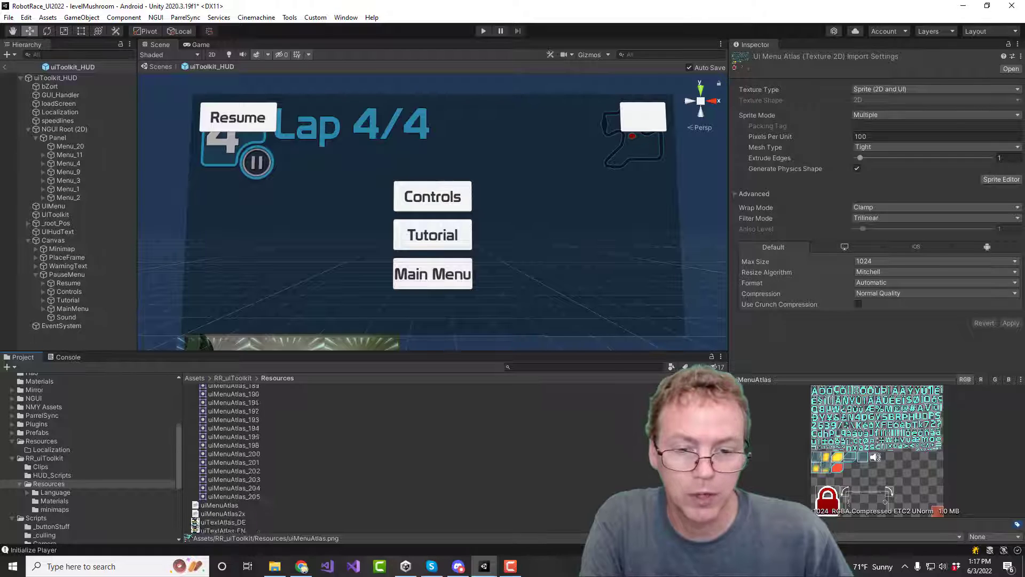
scroll(254, 453, "up", 3)
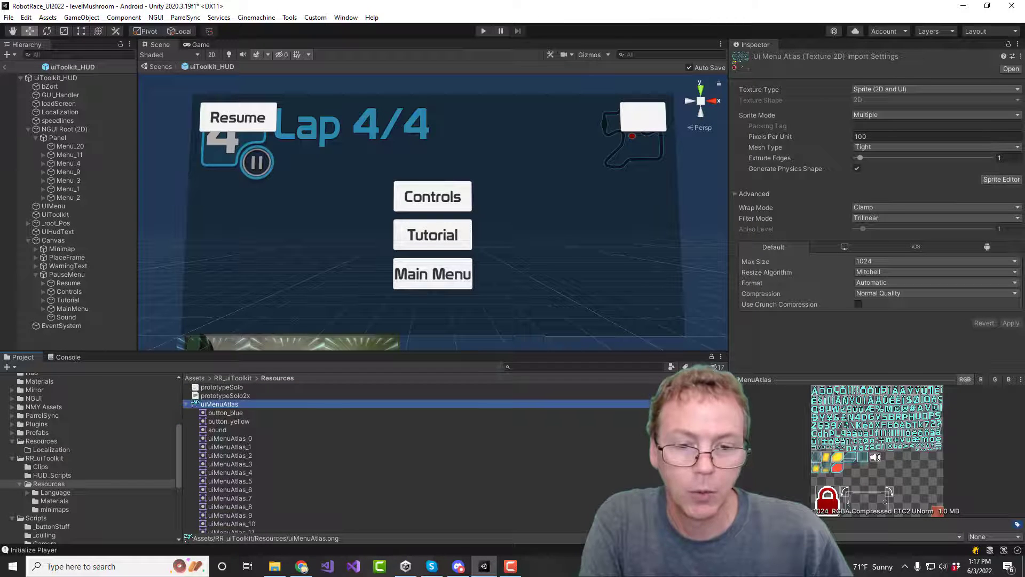
left_click(224, 422)
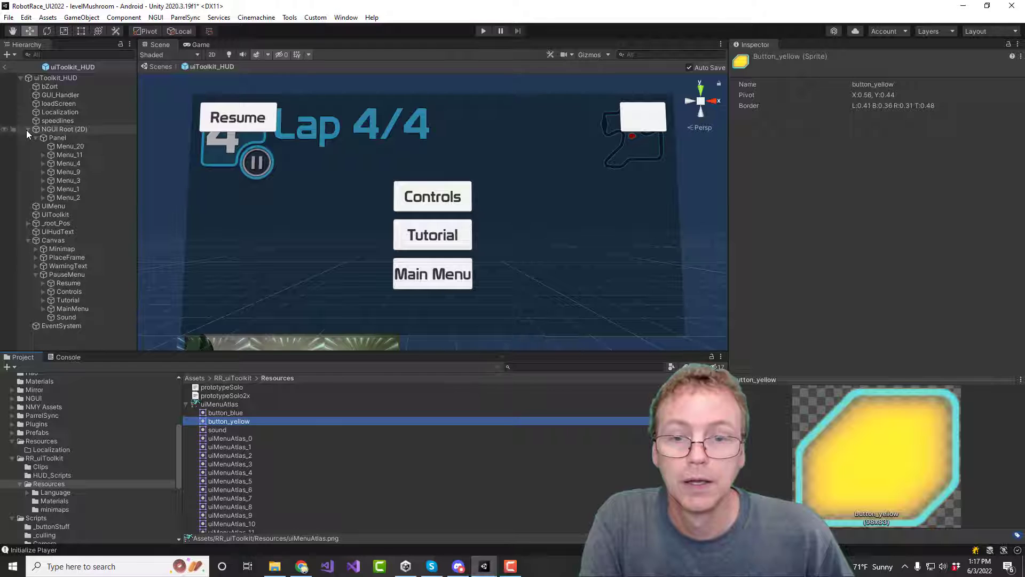
left_click(61, 317)
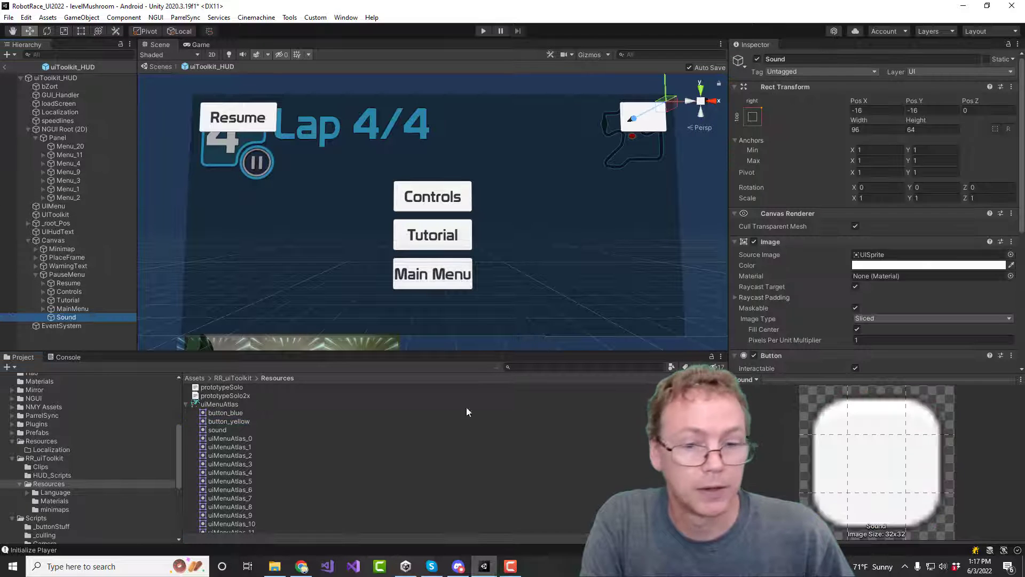
left_click_drag(217, 422, 897, 260)
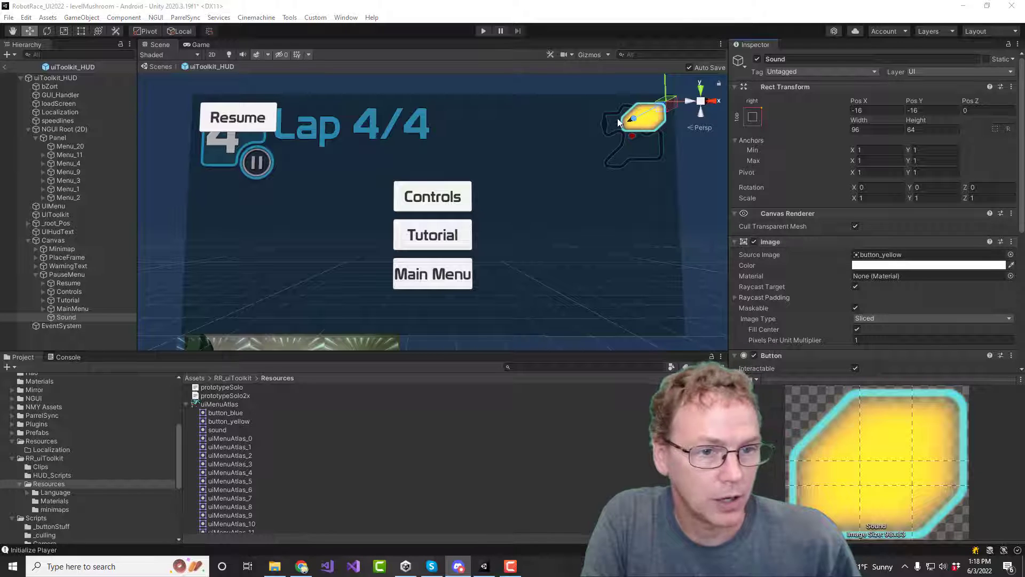
Add a UI Image named Icon as a child of Sound and assign the atlas's sound sprite as its source image
right_click(68, 316)
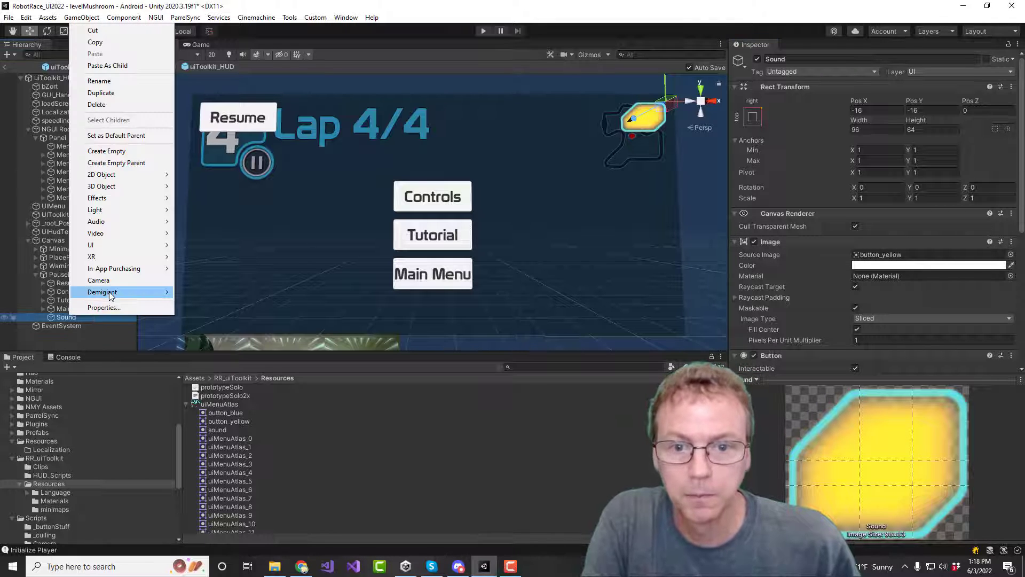
mouse_move(117, 245)
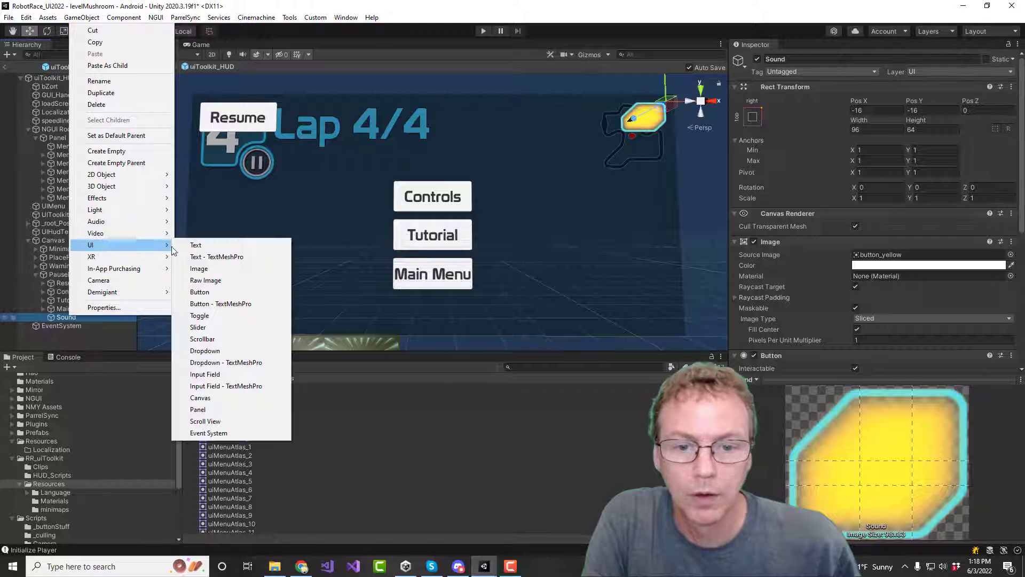
left_click(207, 271)
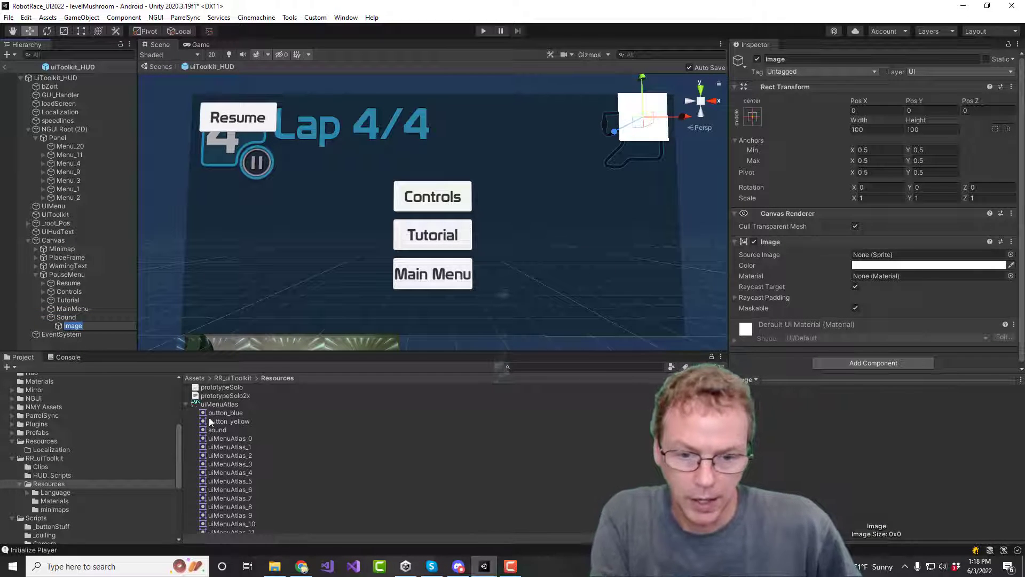
type("Icon")
key("Return")
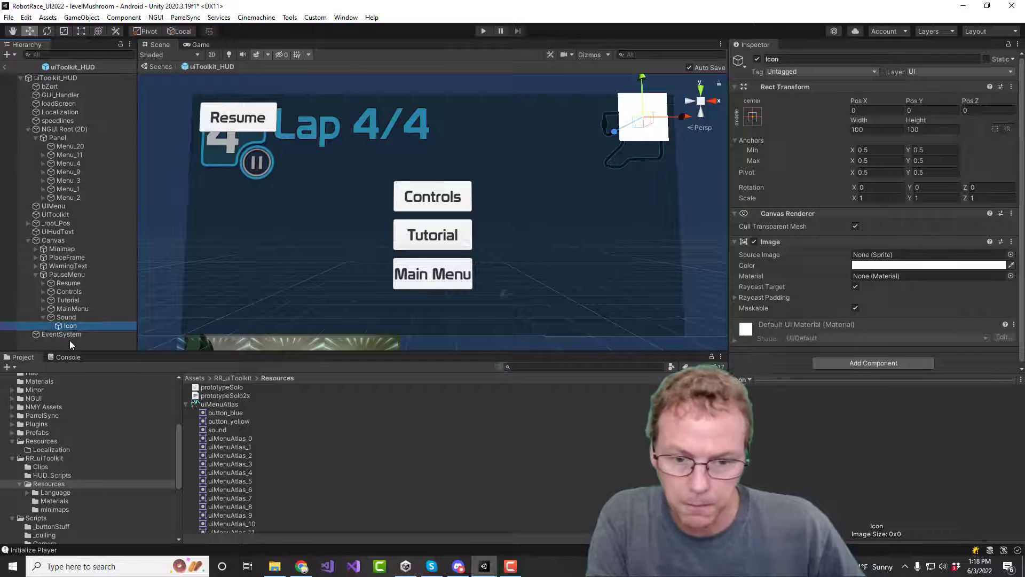
left_click_drag(219, 429, 876, 257)
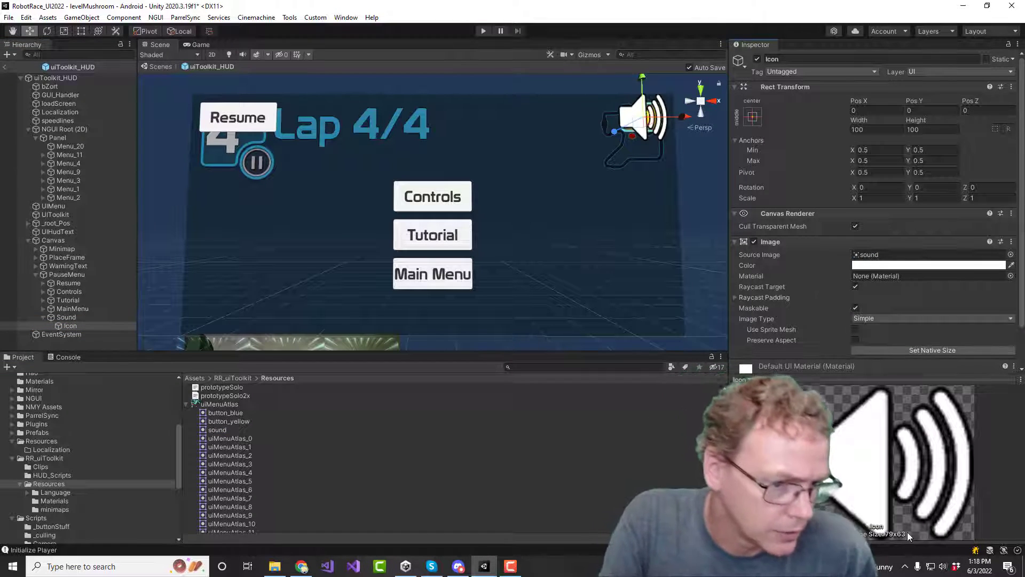
Set the Icon image's width to 79 and height to 63
left_click(870, 129)
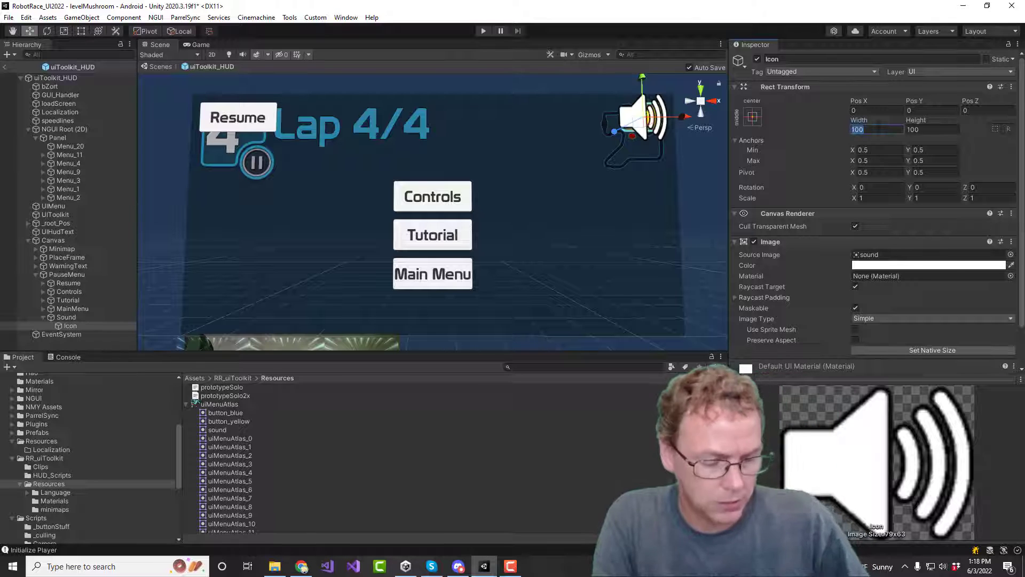
type("79")
key("Tab")
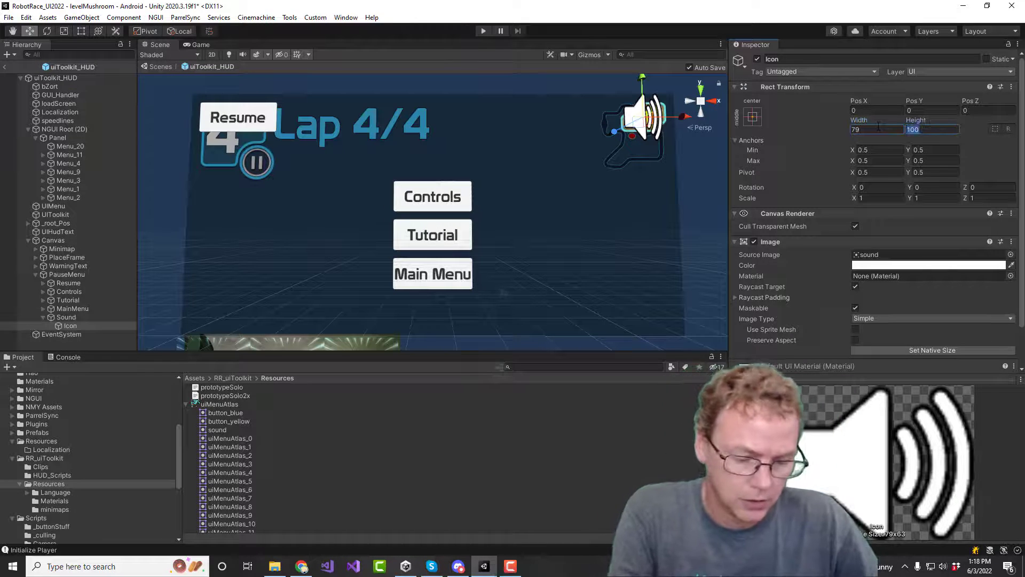
type("63")
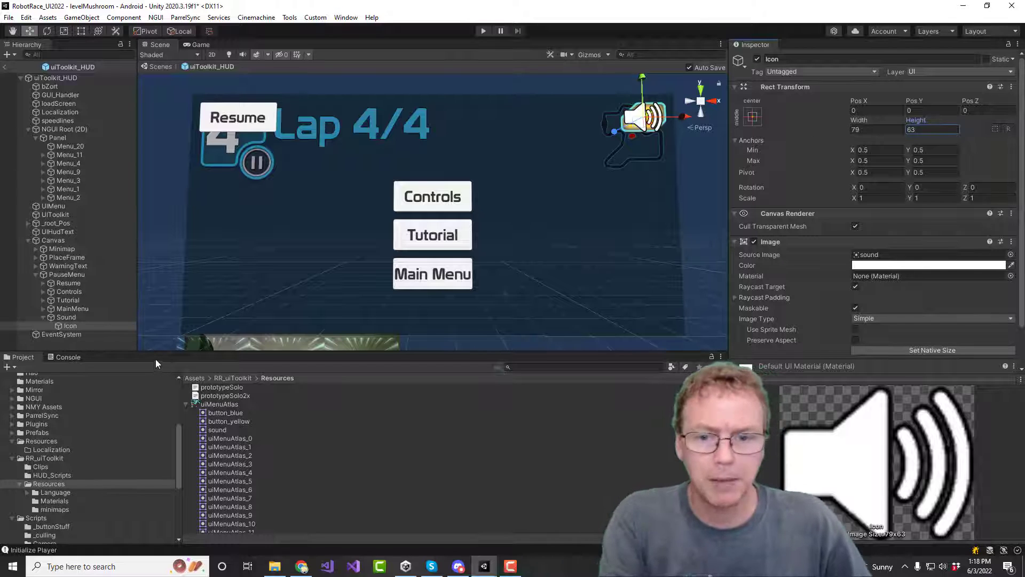
Resize the Sound button to a height of 96 and a width of 128, and save the prefab
left_click(68, 318)
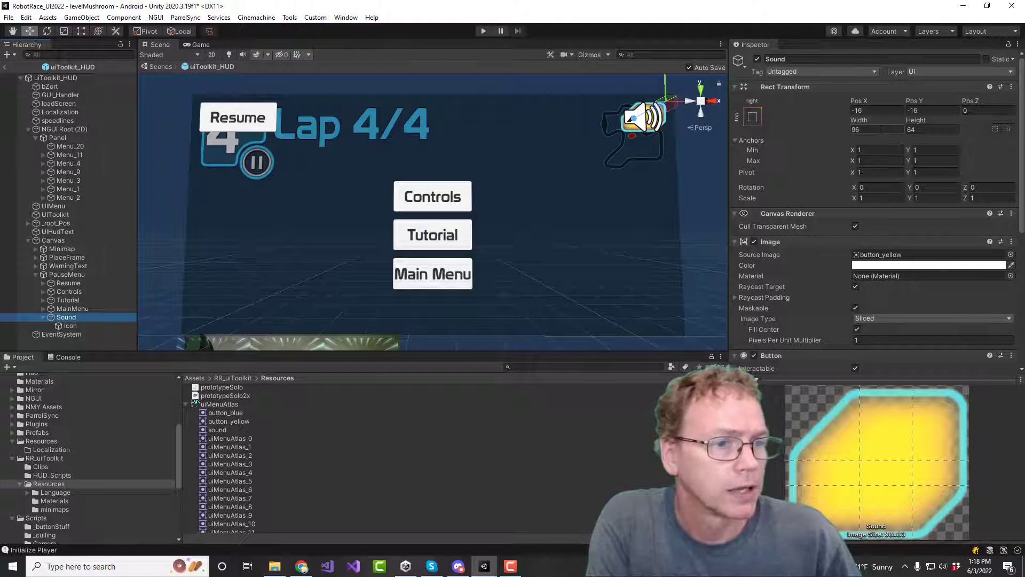
left_click(929, 130)
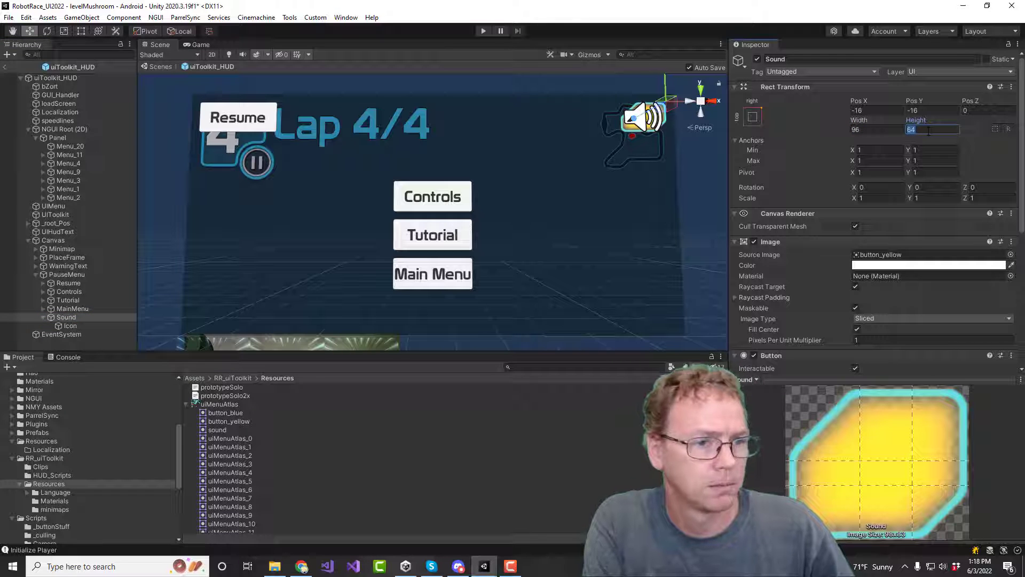
type("96")
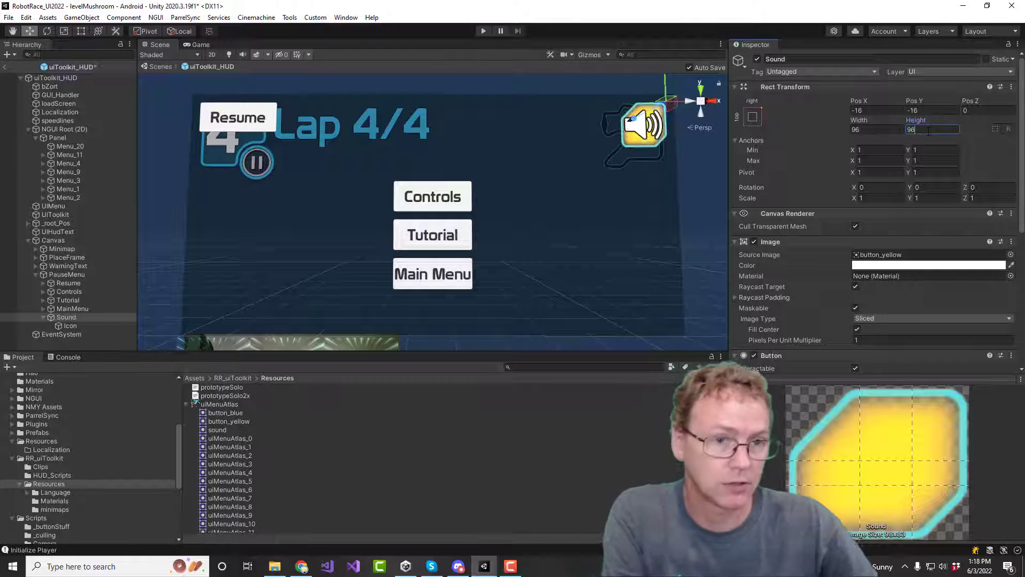
key("ctrl+s")
left_click(893, 130)
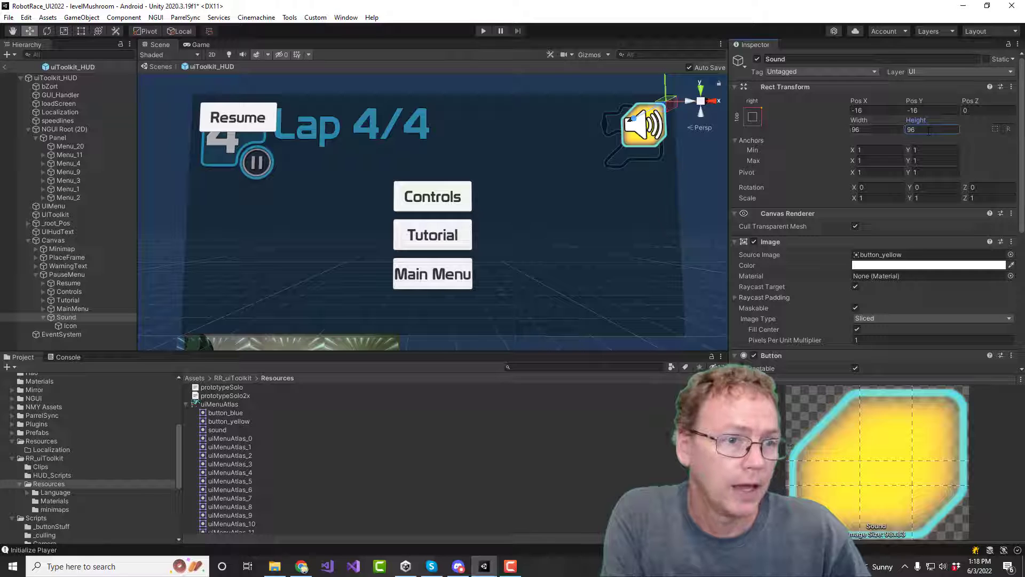
type("128")
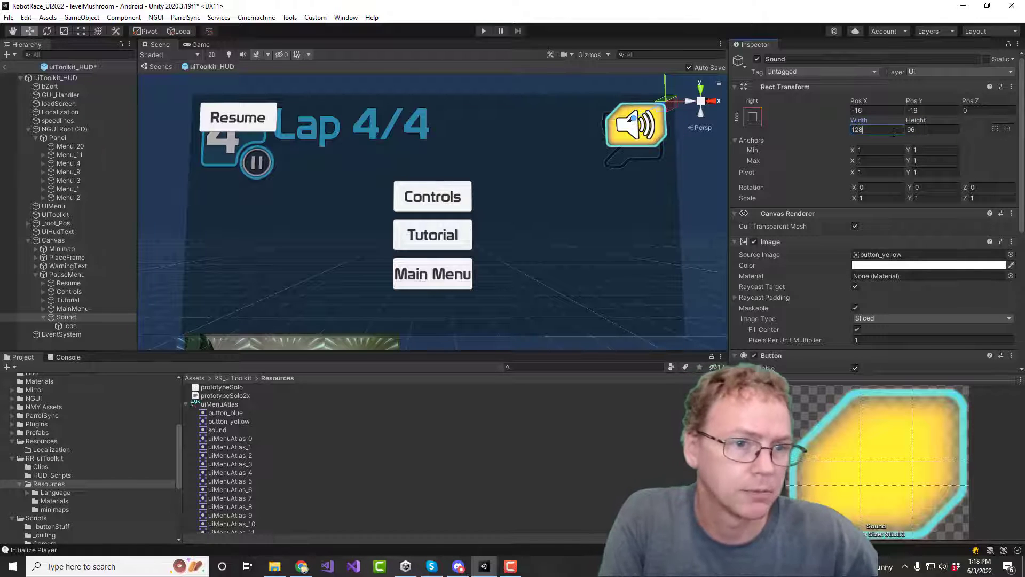
key("ctrl+s")
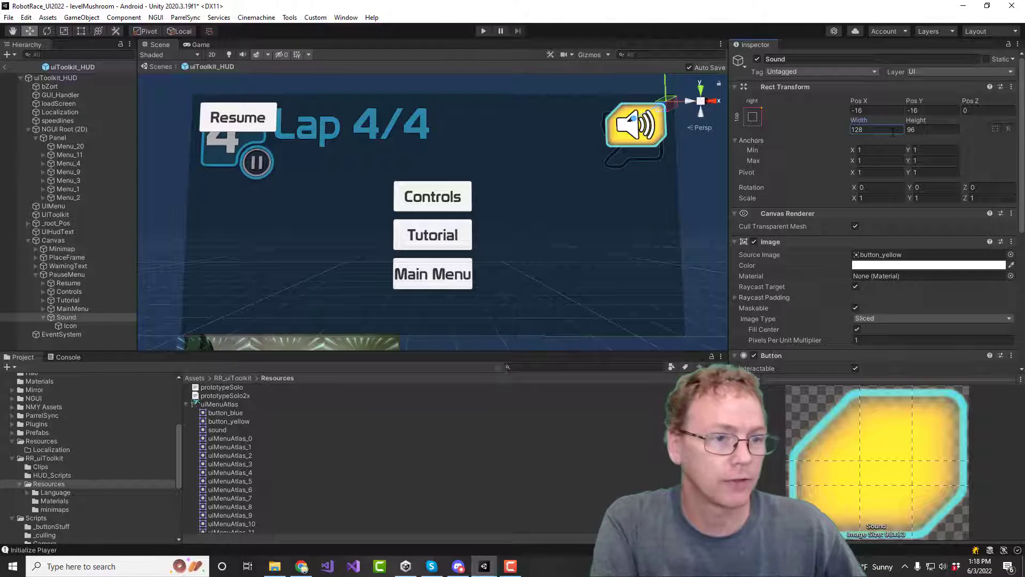
Try a width of 500 on the Sound button to test the sliced stretching, and set the width back to 128
left_click(892, 132)
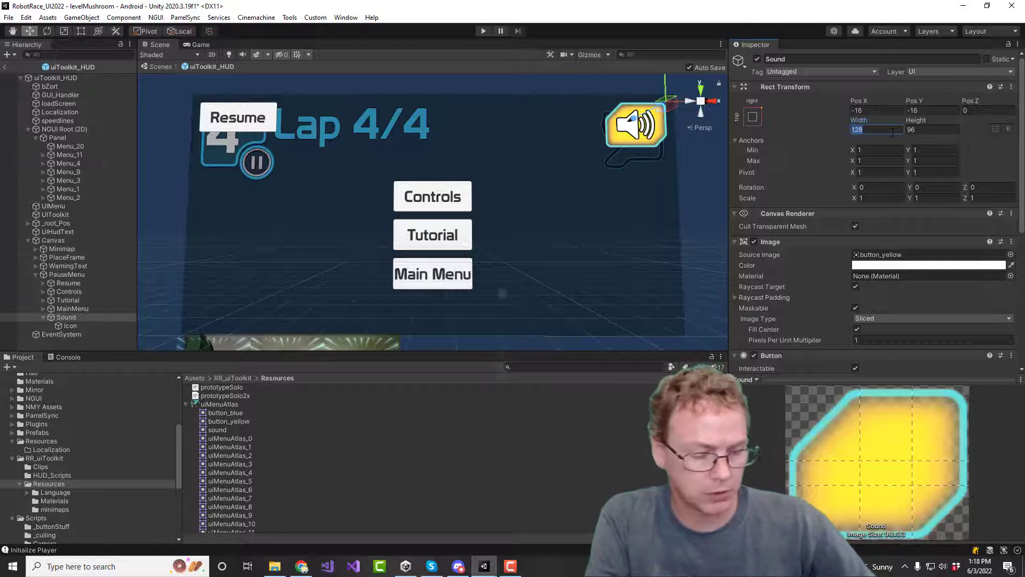
type("500")
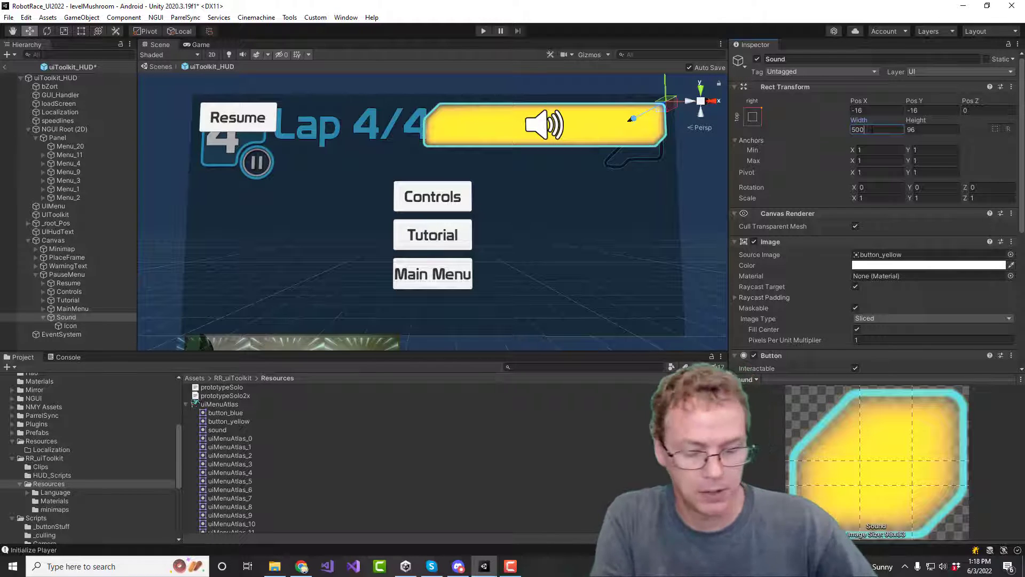
key("BackSpace")
key("BackSpace")
key("BackSpace")
type("128")
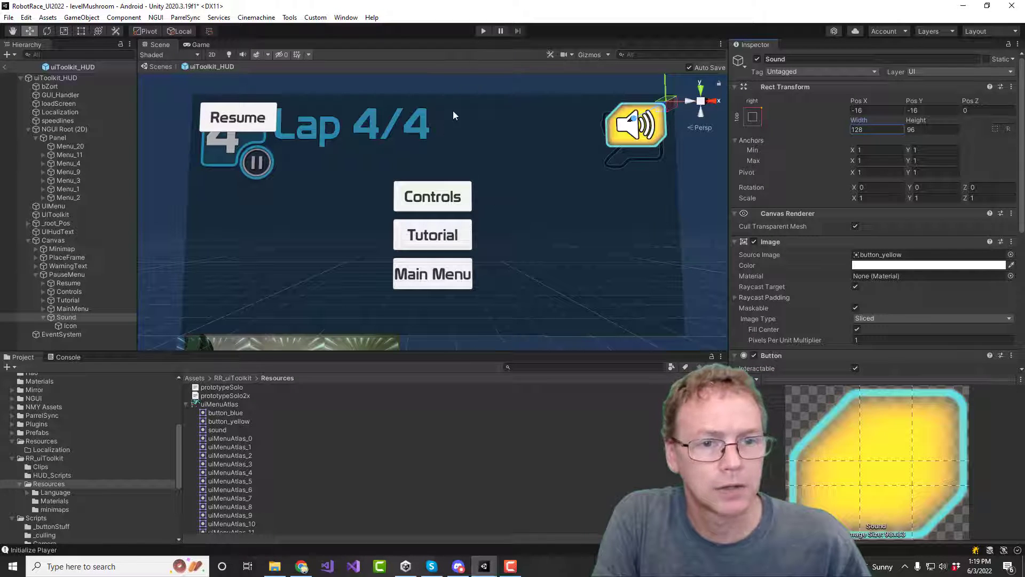
Assign the button_blue sprite as the source image of the Controls, Tutorial, MainMenu and Resume buttons
left_click(42, 291)
left_click(43, 292)
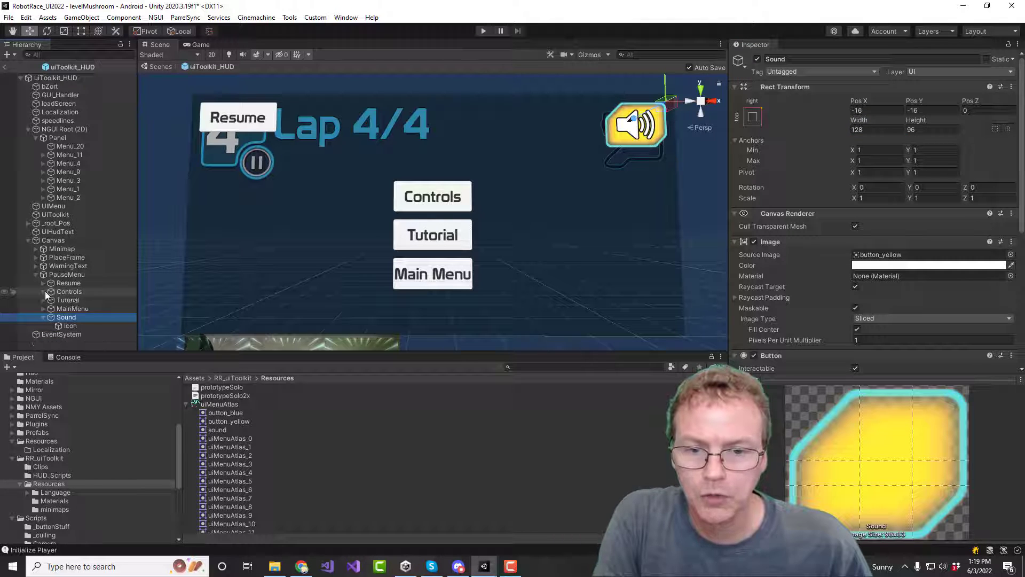
left_click(64, 291)
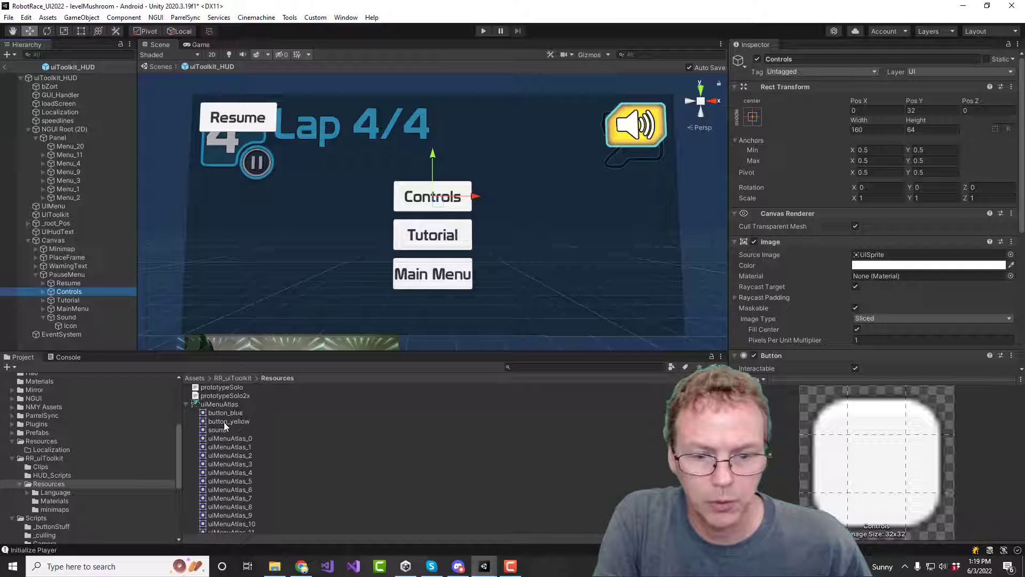
left_click_drag(230, 412, 900, 261)
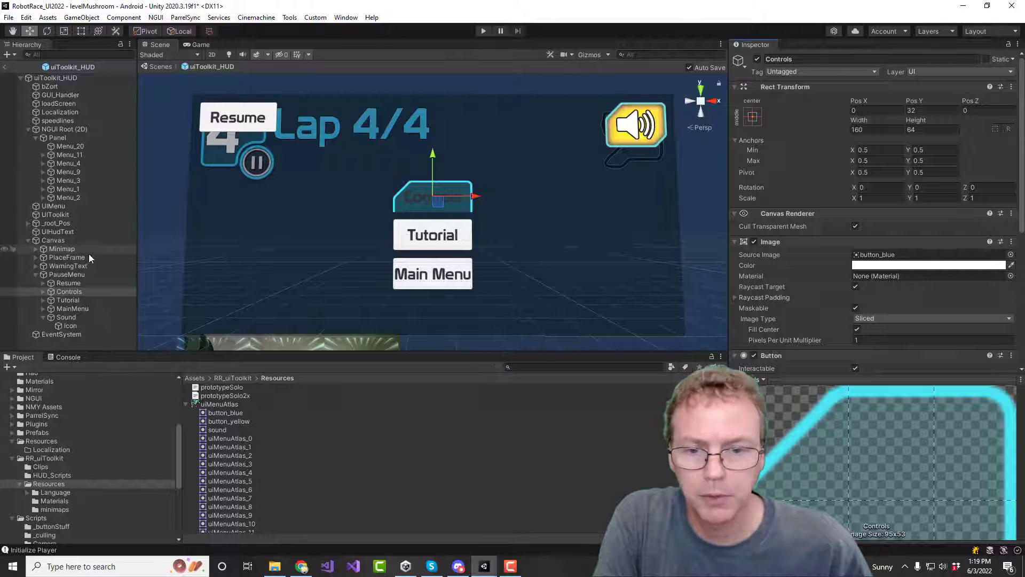
left_click(65, 300)
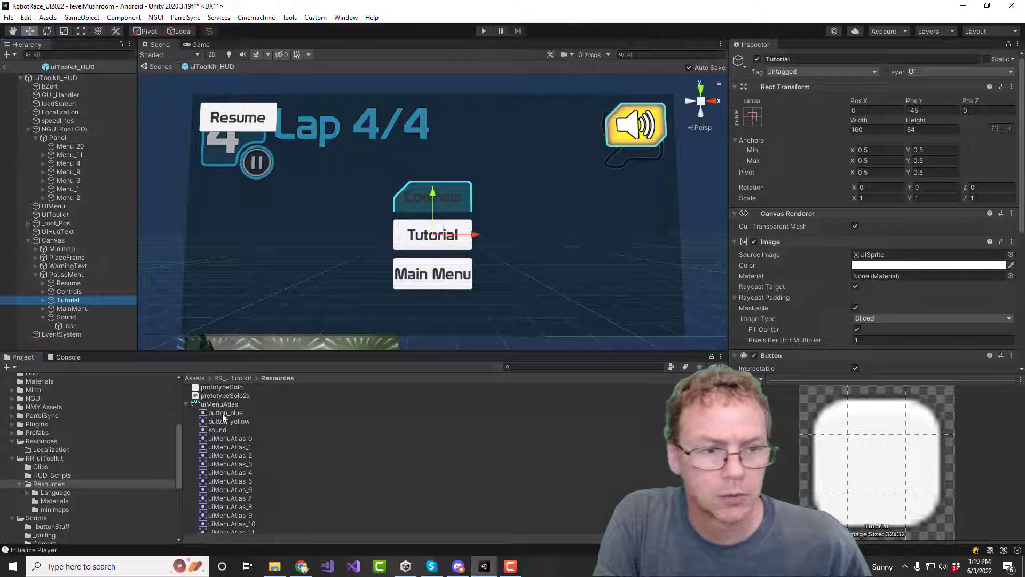
left_click_drag(222, 414, 898, 260)
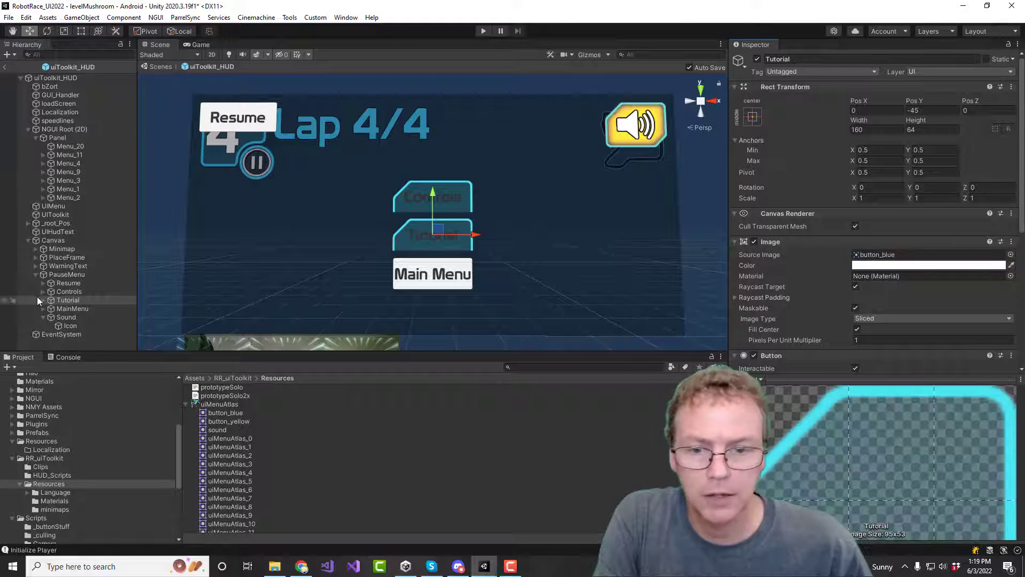
left_click(68, 308)
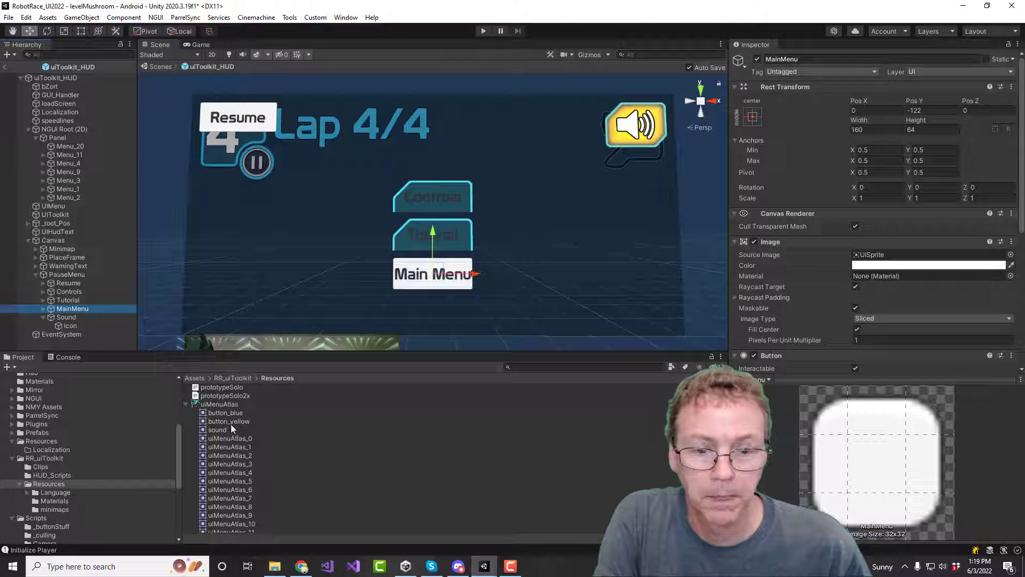
left_click_drag(222, 415, 897, 257)
left_click(68, 283)
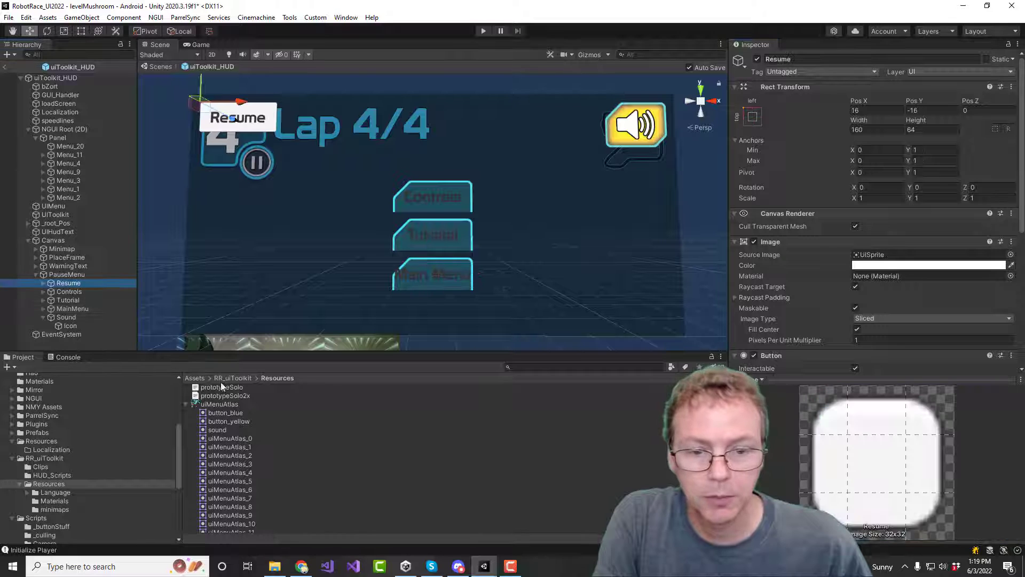
left_click_drag(223, 414, 908, 254)
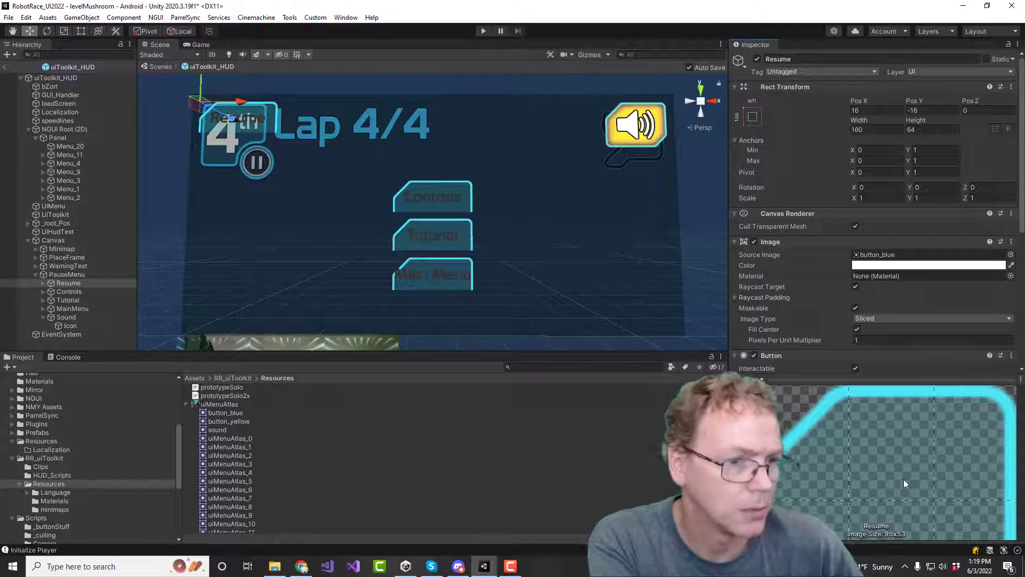
Open uiMenuAtlas in the Sprite Editor and enlarge the button_blue sprite's rectangle to about 98 by 83 so it covers the whole shape
left_click(878, 255)
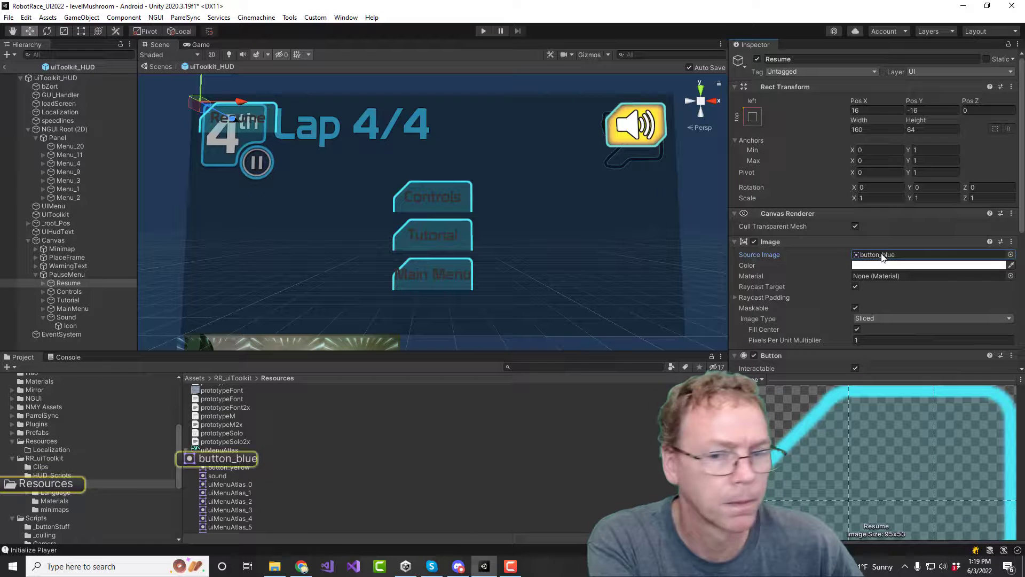
left_click(220, 450)
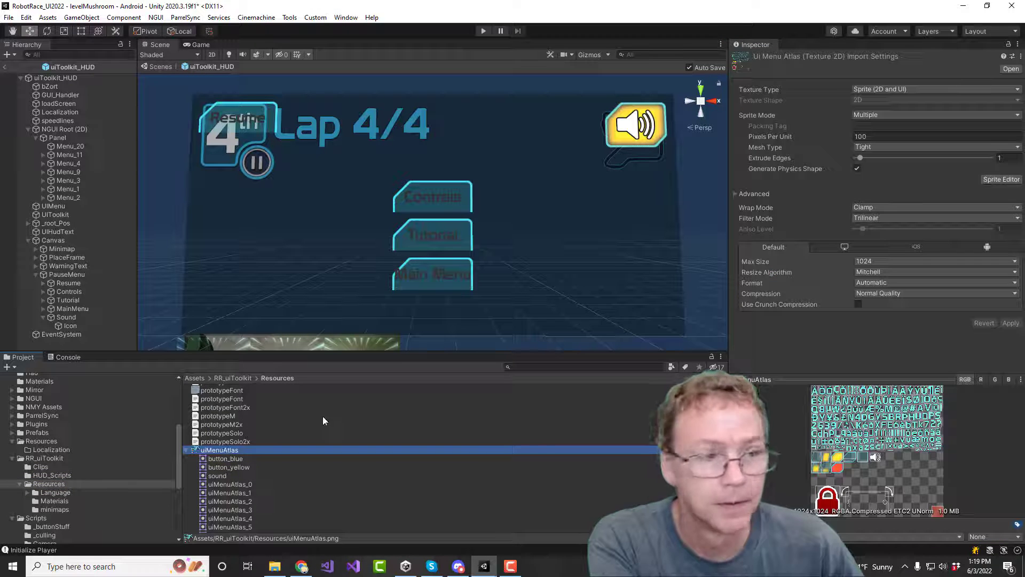
left_click(1002, 179)
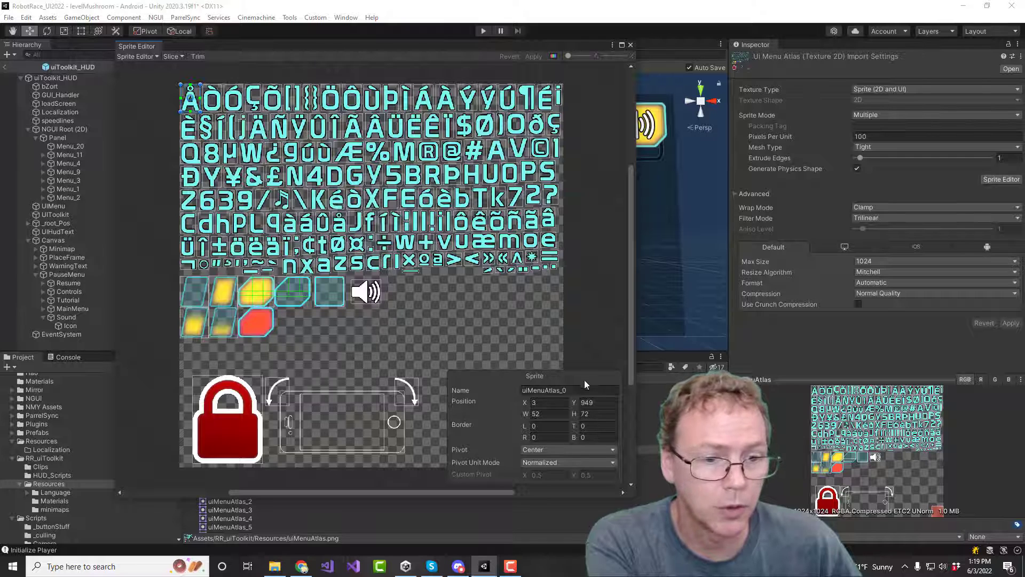
left_click(290, 306)
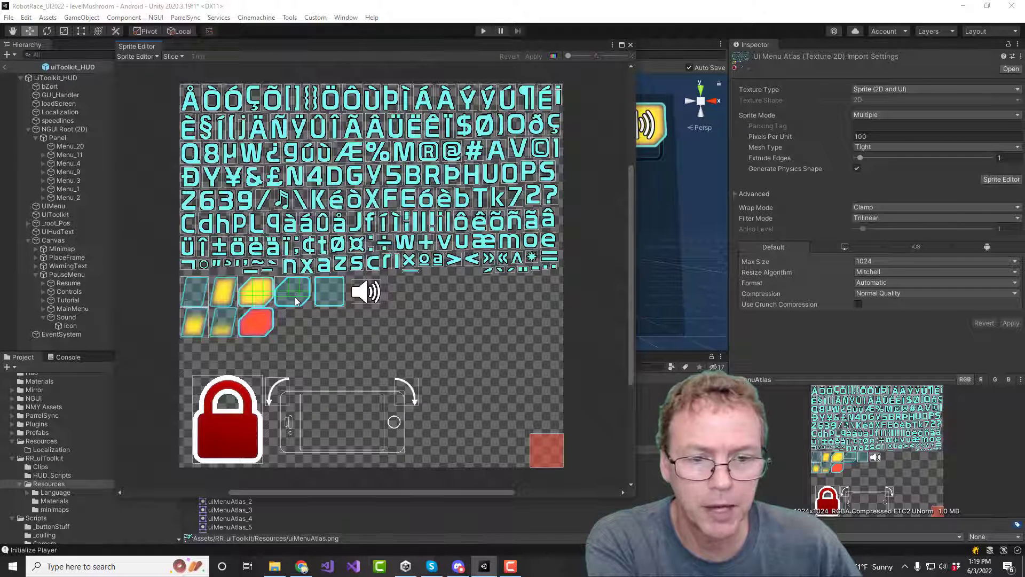
left_click(283, 284)
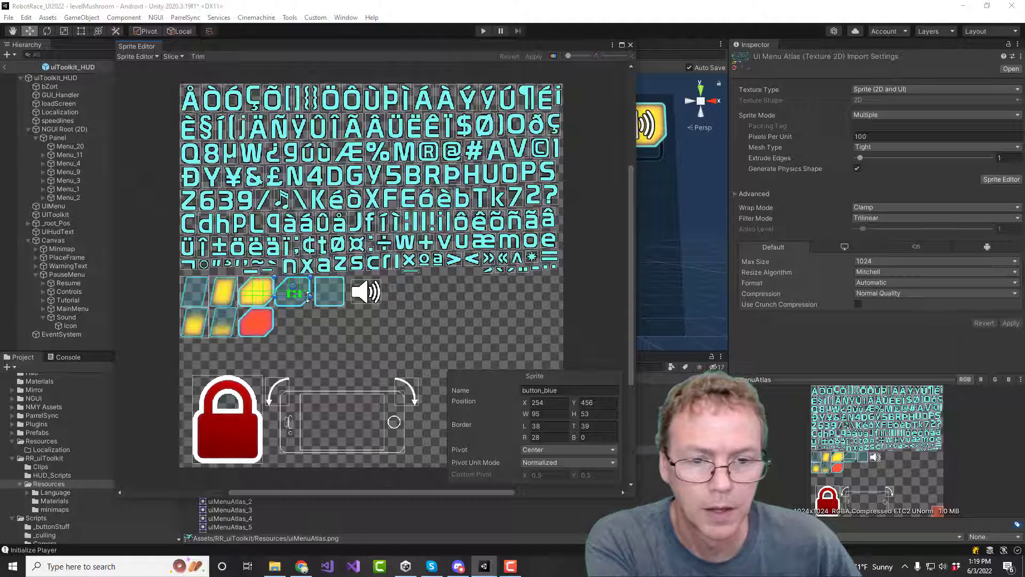
left_click_drag(310, 296, 311, 305)
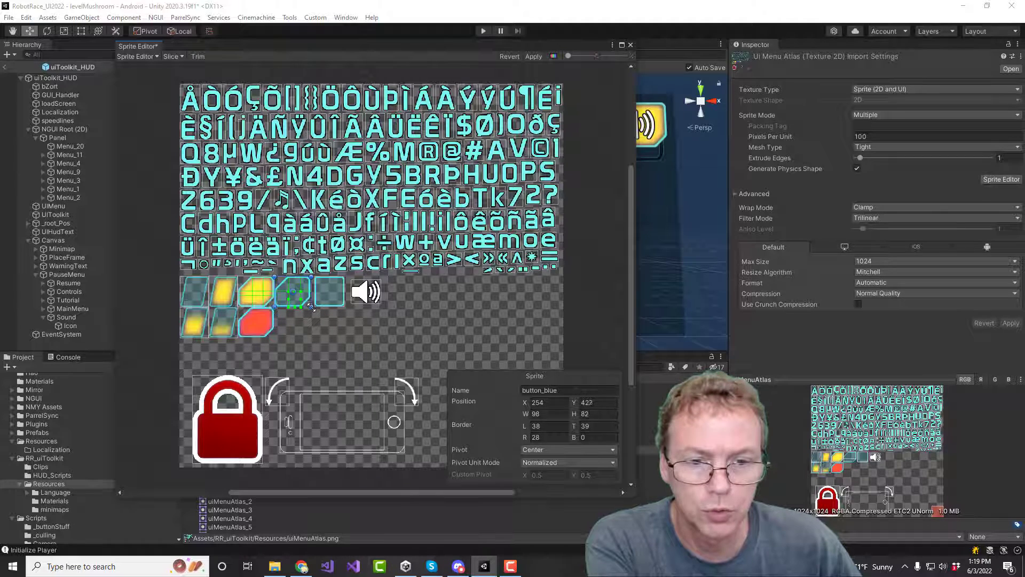
scroll(311, 308, "up", 8)
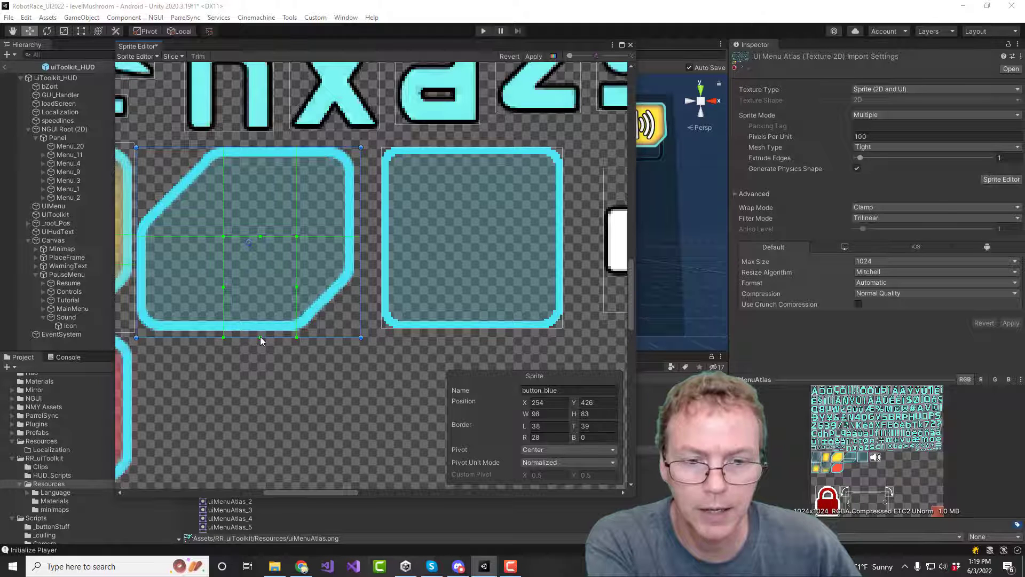
Give button_blue a bottom border of about 30 and adjust its rectangle to X 253, Y 428, width 98 and height 83
left_click_drag(261, 337, 260, 318)
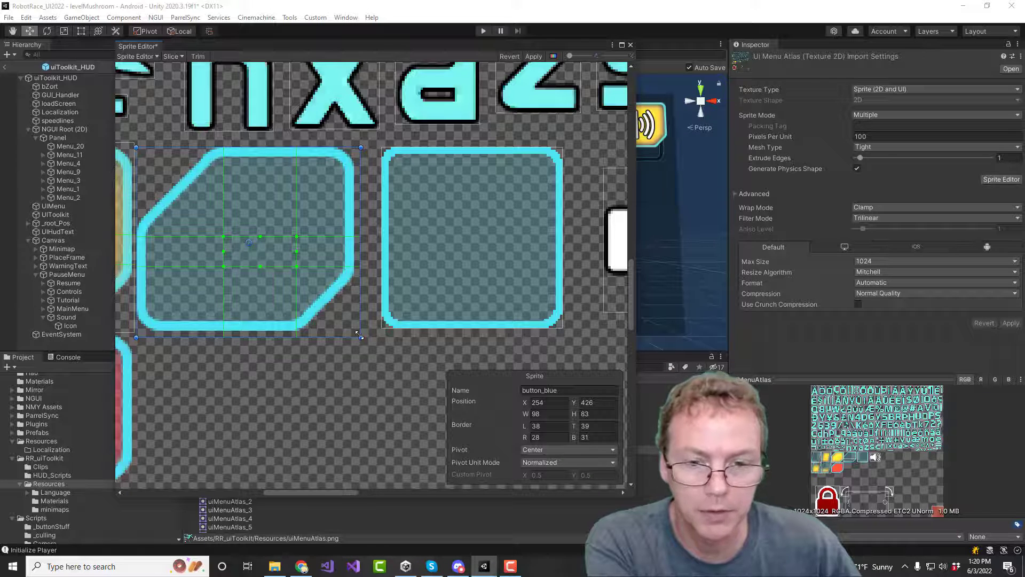
left_click_drag(360, 335, 359, 333)
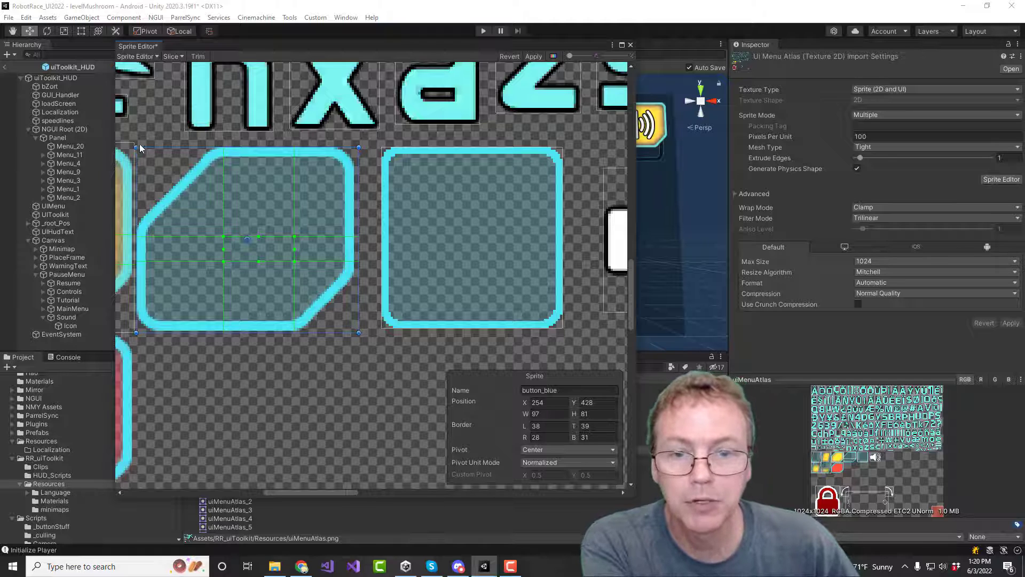
left_click_drag(136, 147, 134, 144)
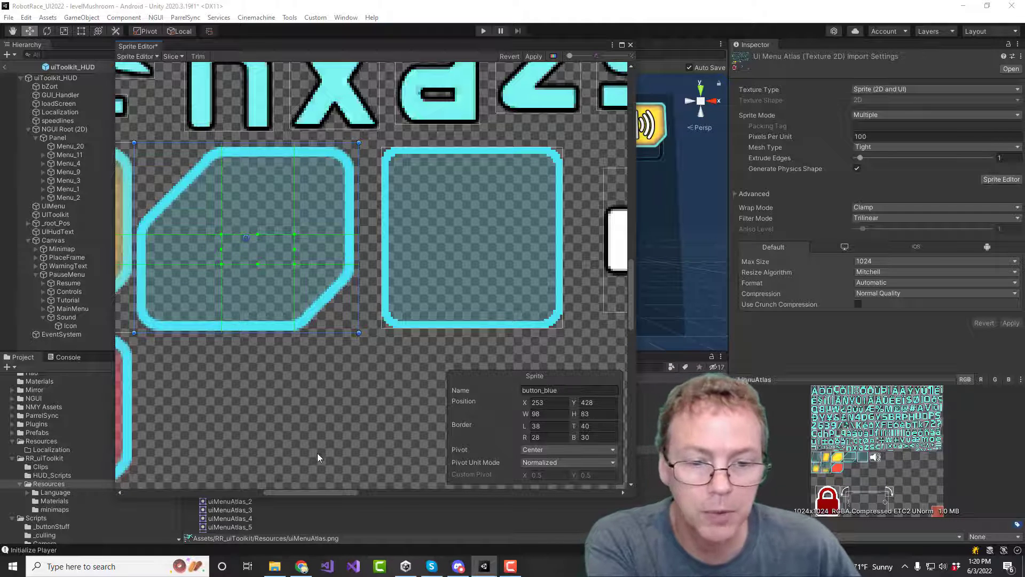
Set the button_blue sprite's left border to 40 and its right border to 30
left_click_drag(318, 492, 278, 490)
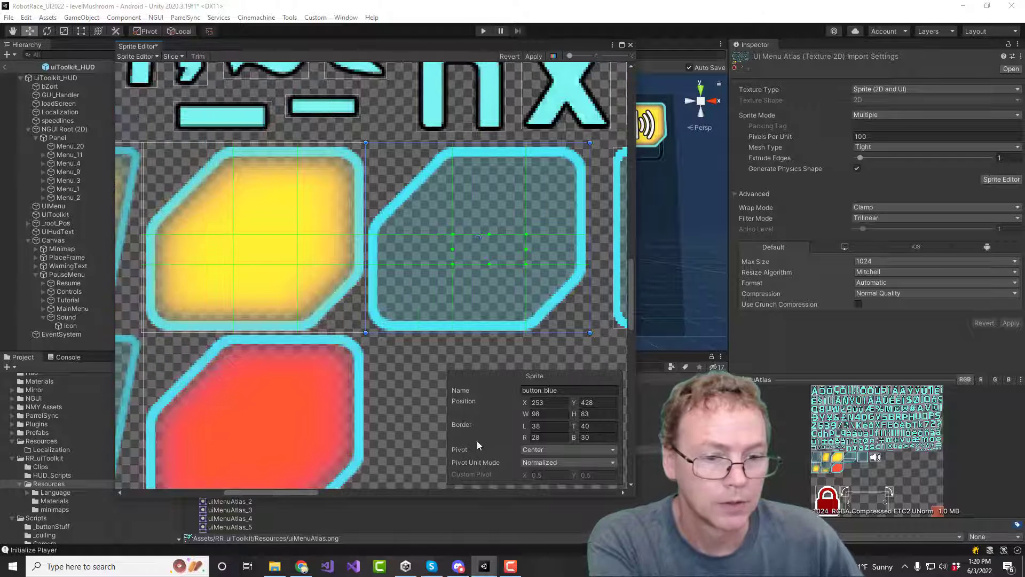
left_click(556, 426)
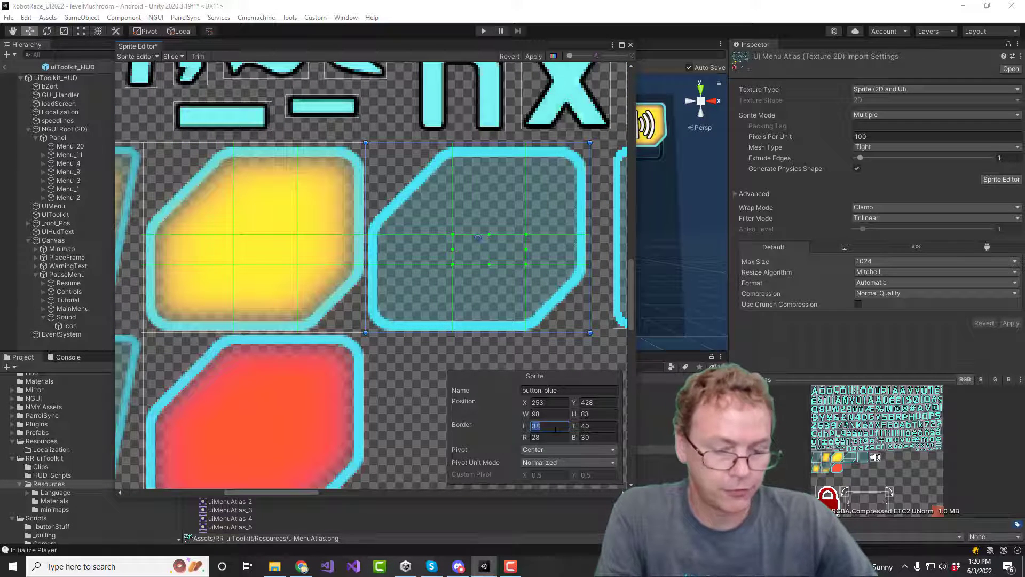
type("40")
key("Tab")
key("Tab")
key("Tab")
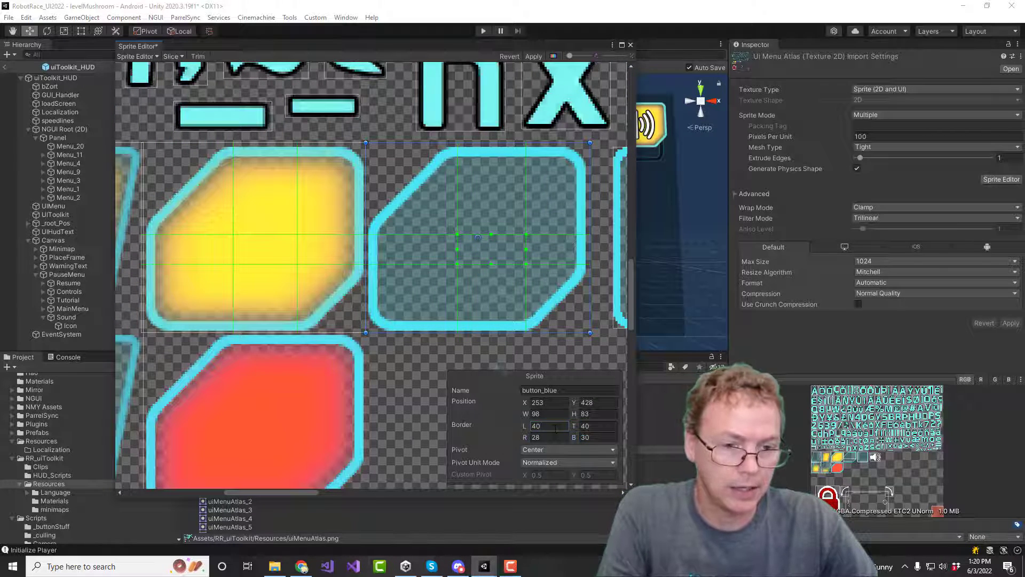
left_click(555, 436)
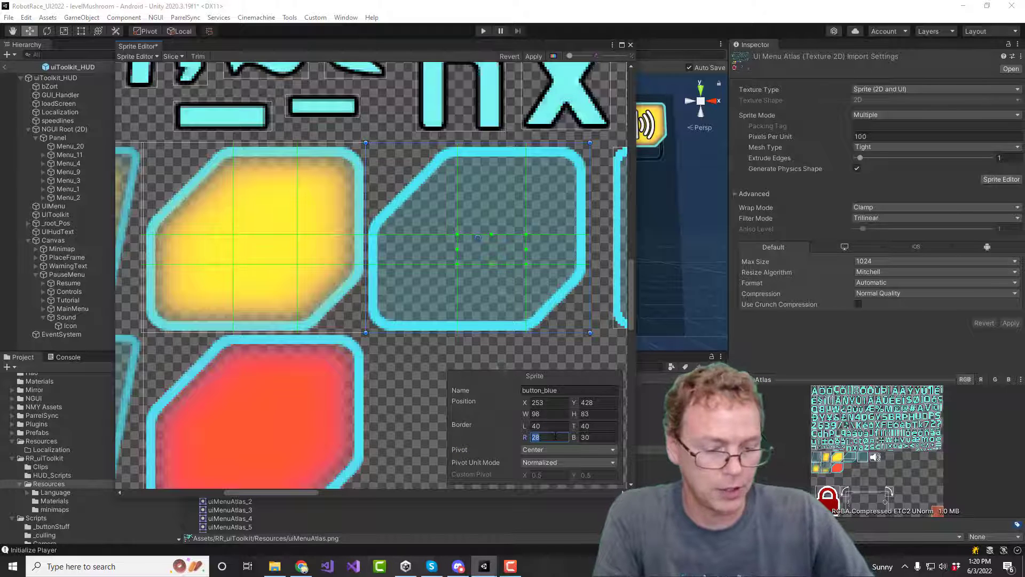
type("30")
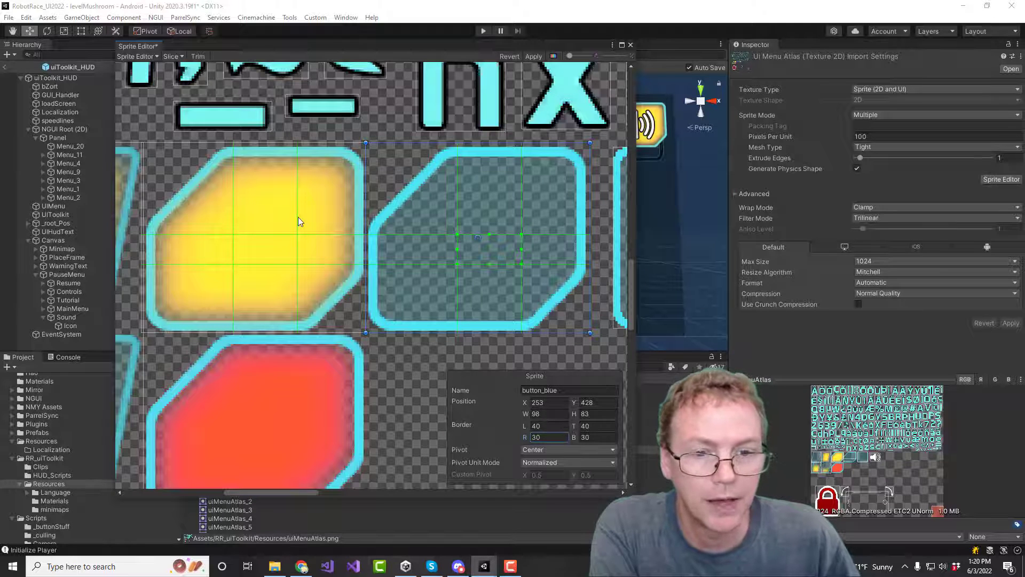
Check button_blue's size and borders against button_yellow, apply the sprite changes and close the Sprite Editor
left_click(342, 185)
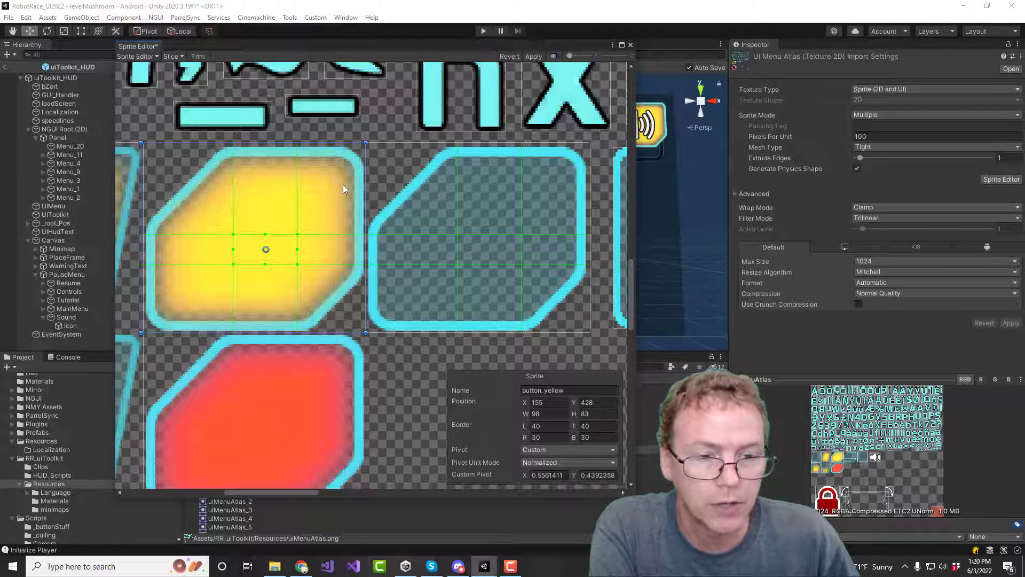
left_click(484, 189)
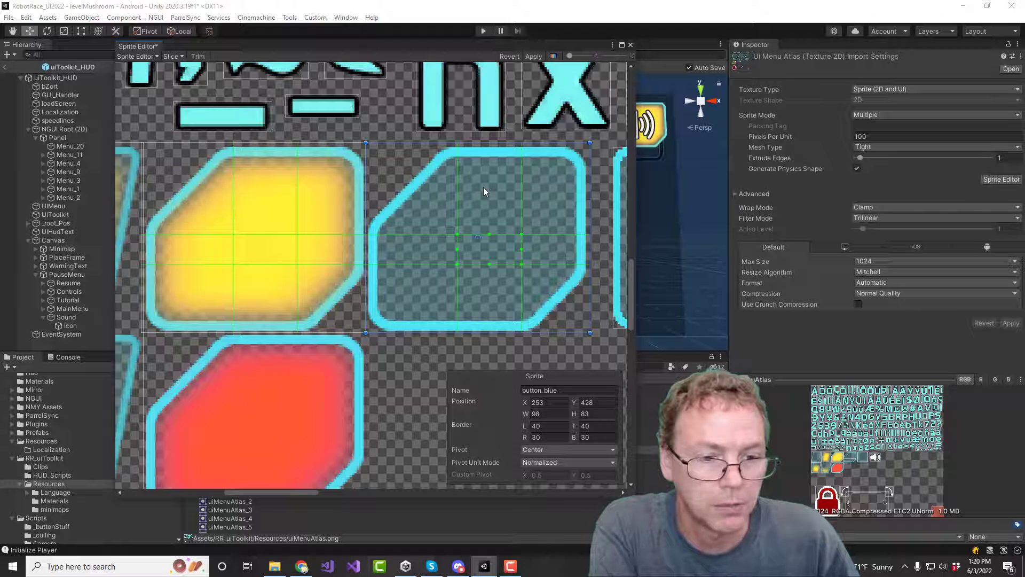
left_click(320, 191)
left_click(449, 192)
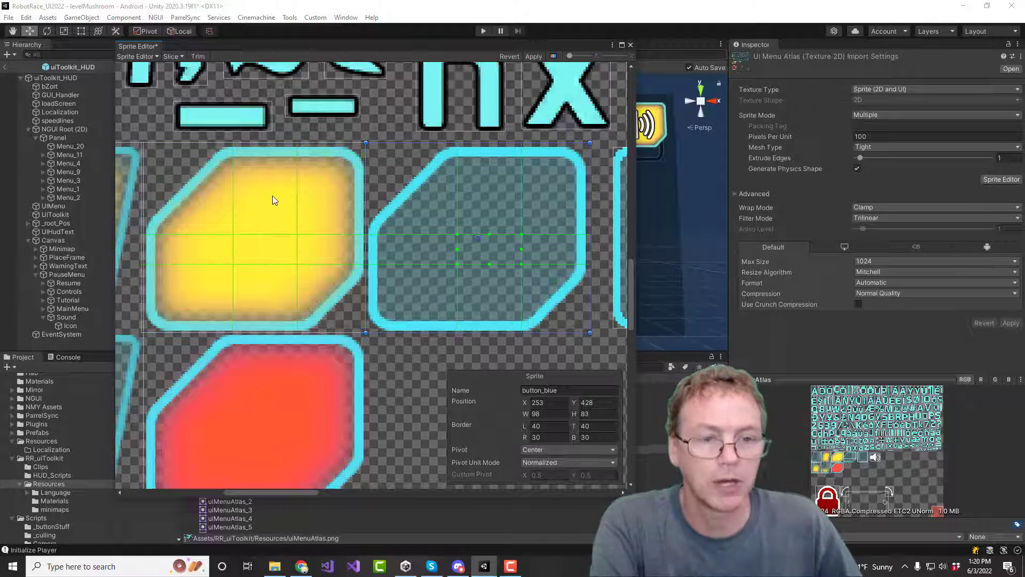
left_click(532, 56)
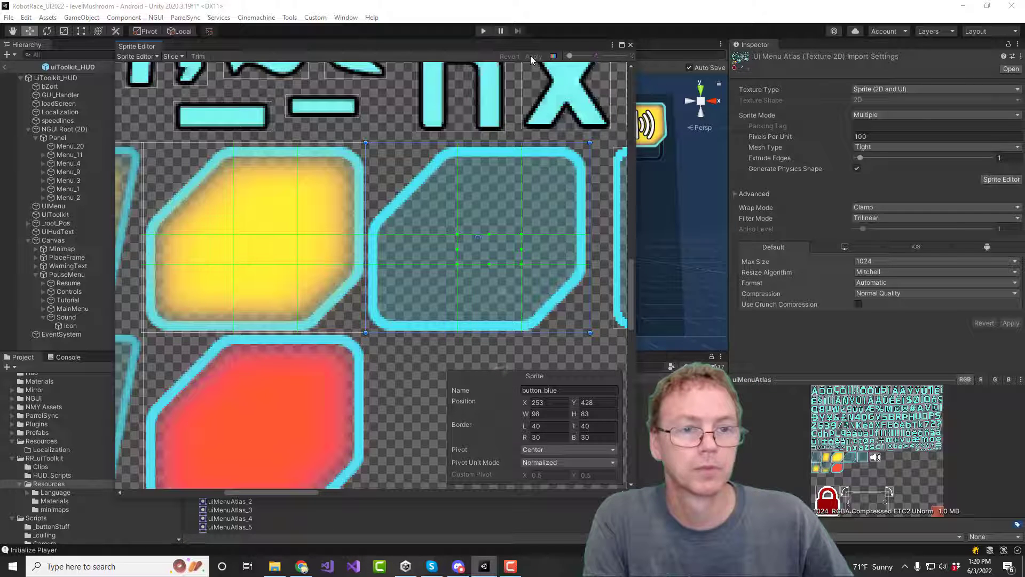
left_click(630, 46)
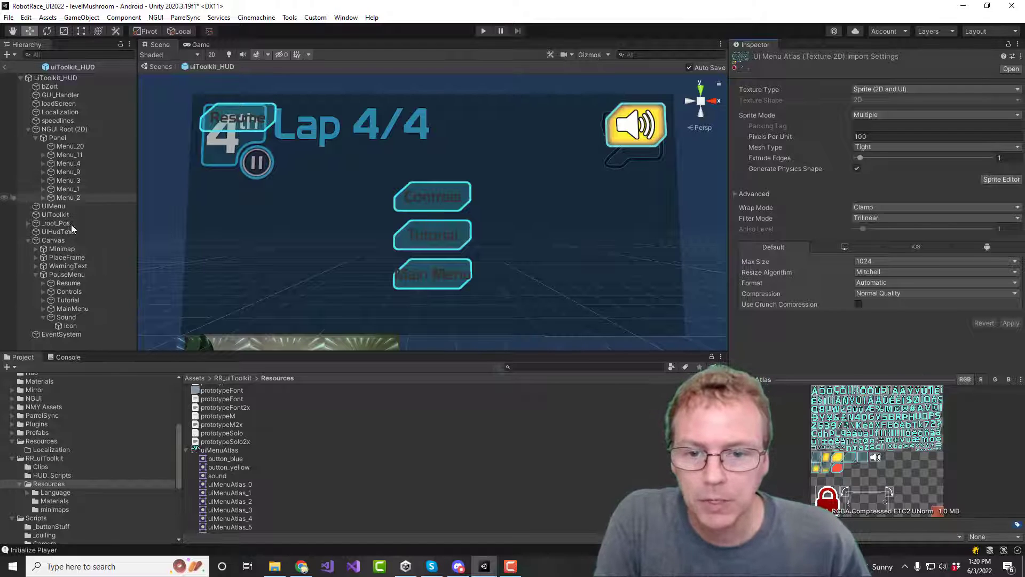
Set the width of the Resume, Controls, Tutorial and MainMenu buttons together to 256 and save the prefab
left_click(42, 317)
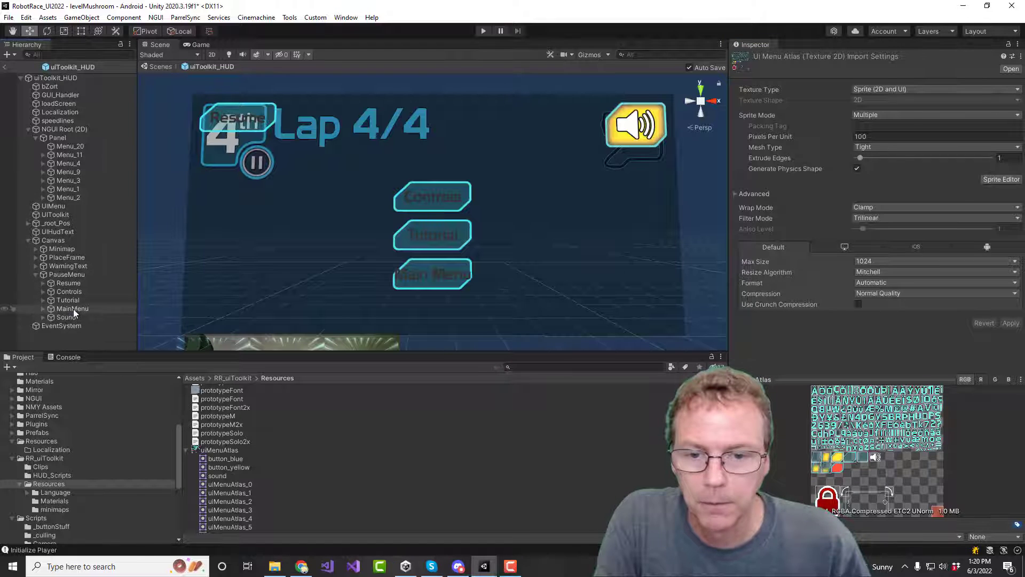
left_click(73, 309)
left_click(74, 293, "shift")
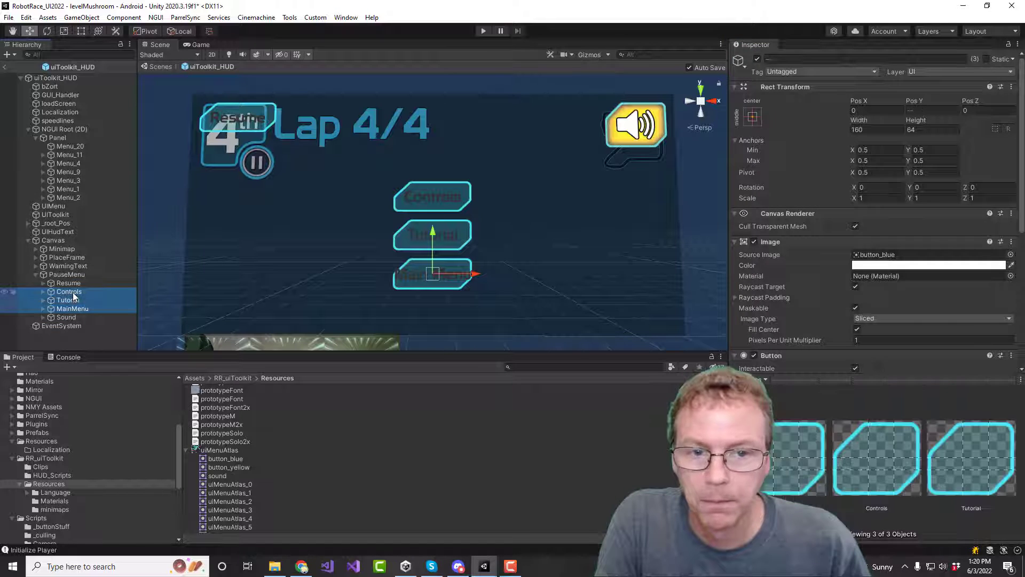
left_click(73, 285, "shift")
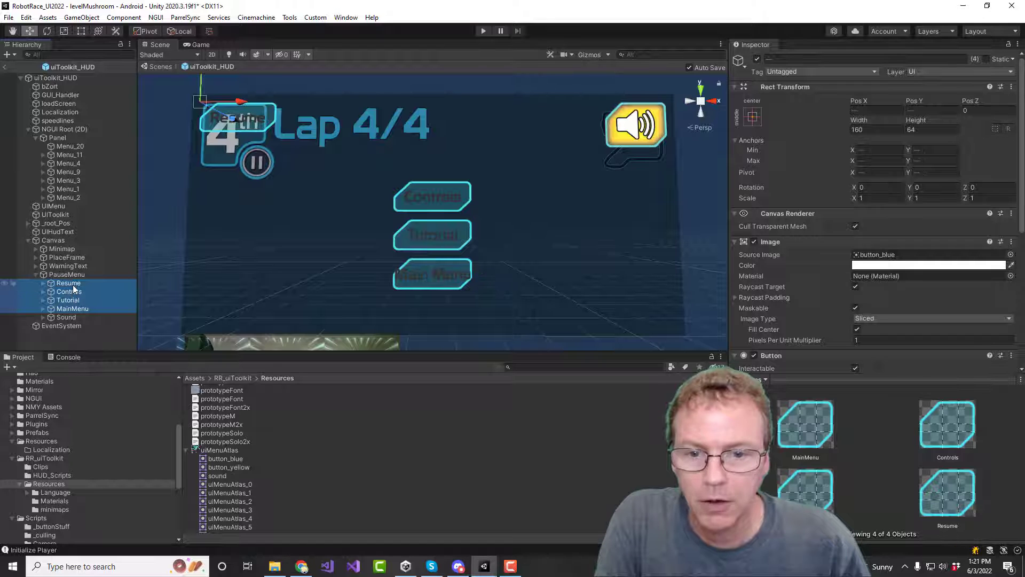
left_click(884, 129)
type("256")
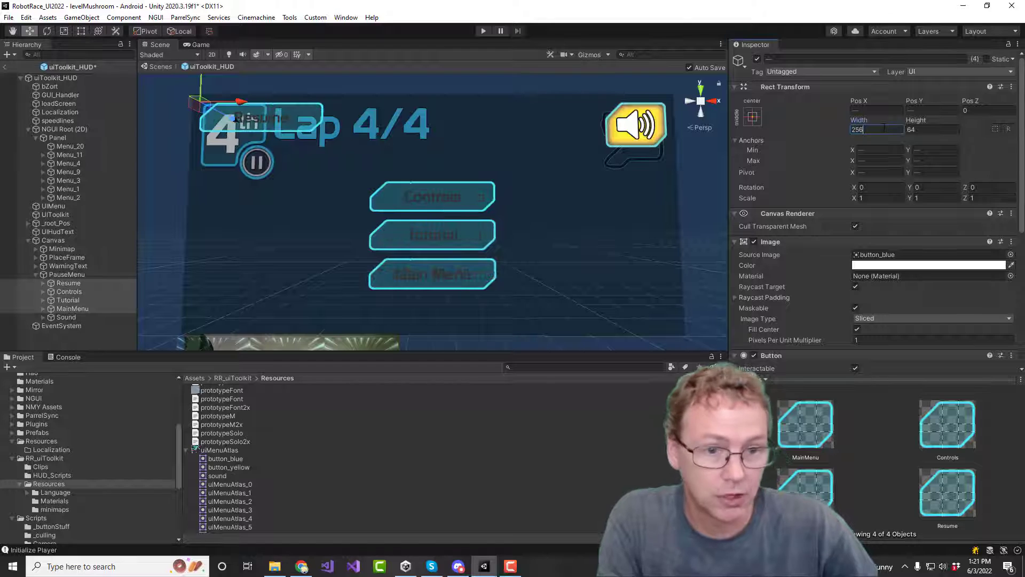
key("ctrl+s")
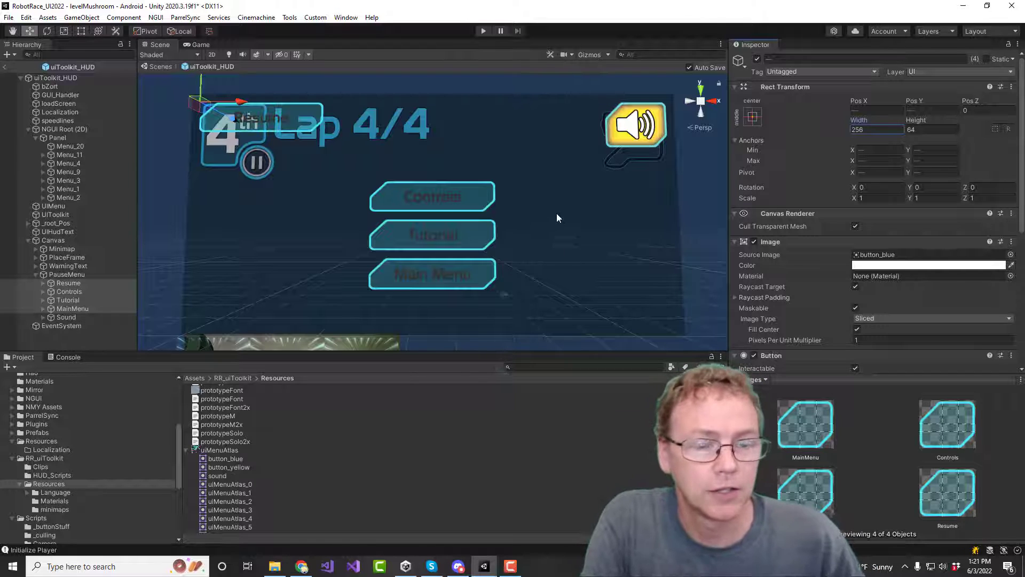
Run the game and start a race as Host (Server + Client) to test the pause menu
left_click(484, 31)
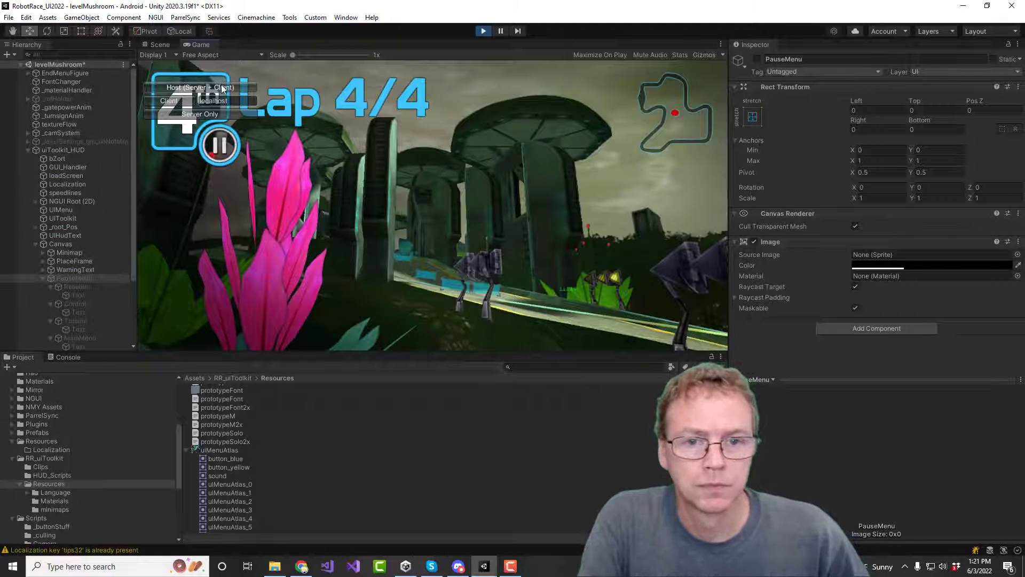
left_click(238, 92)
left_click(493, 232)
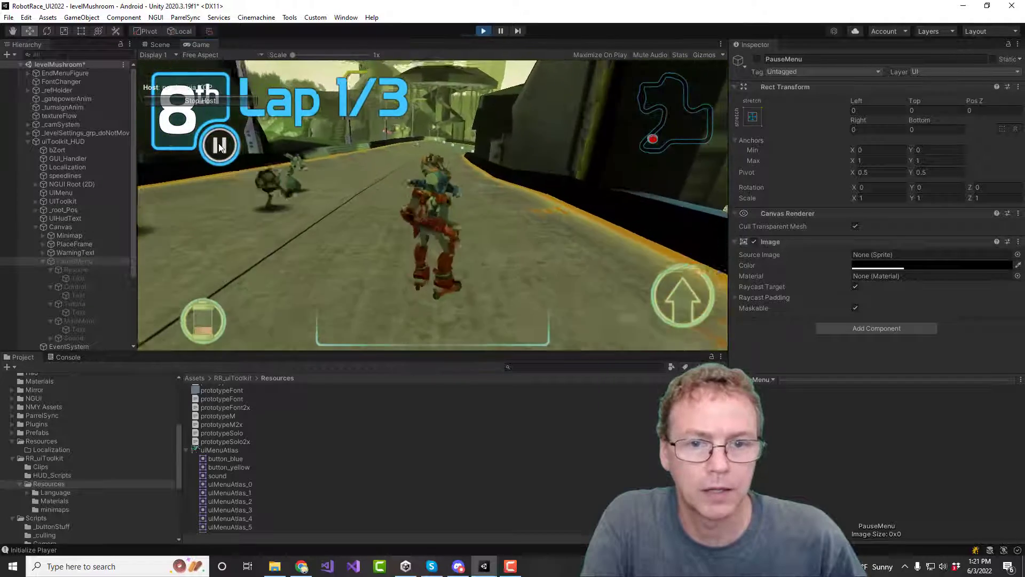
Open, dismiss and reopen the pause menu during the race to check its look, and stop the game
left_click(219, 145)
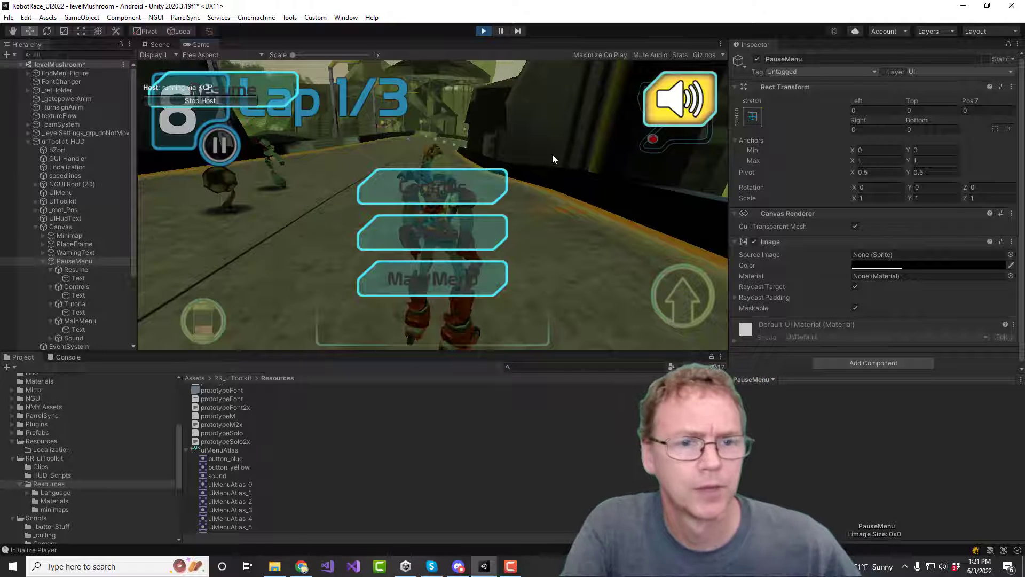
left_click(469, 192)
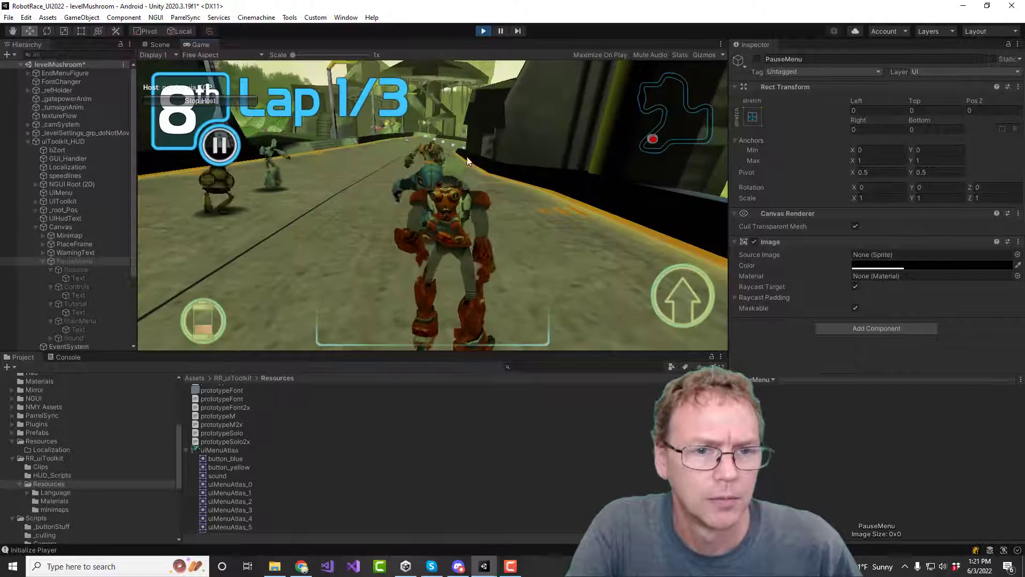
left_click(222, 150)
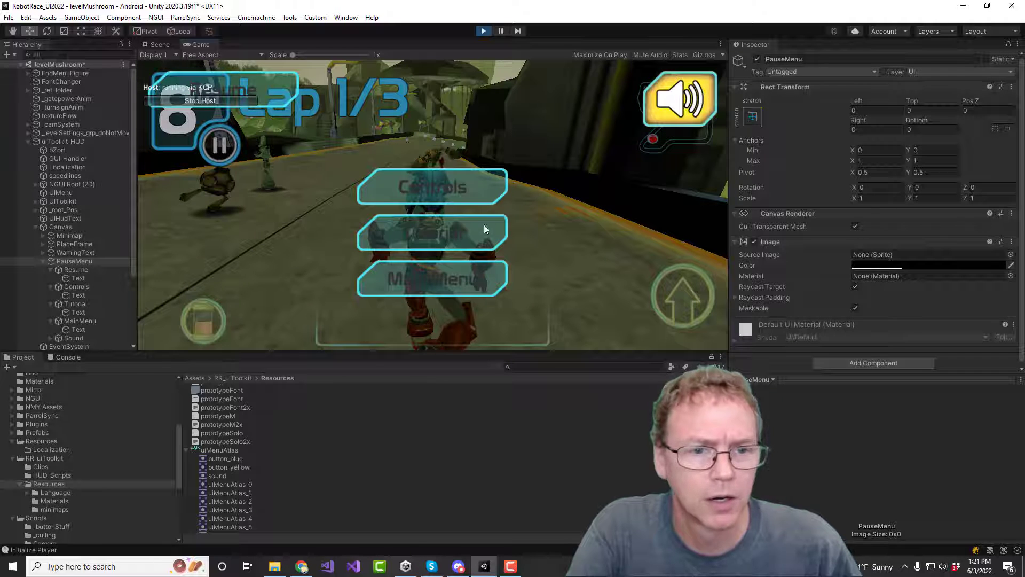
left_click(482, 31)
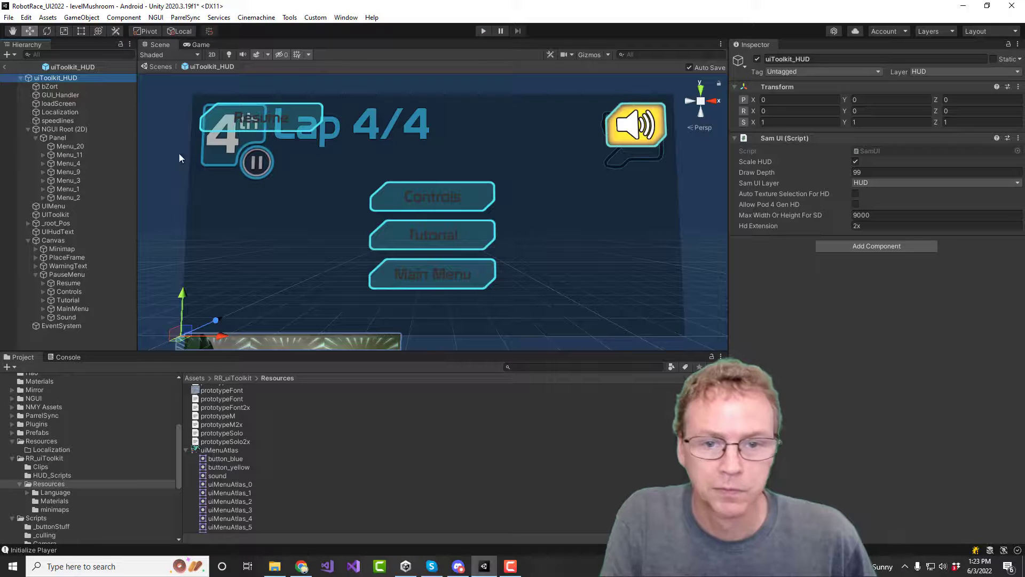
Set the alpha of the PauseMenu background image's color to 96 in the uiToolkit_HUD prefab
left_click(62, 275)
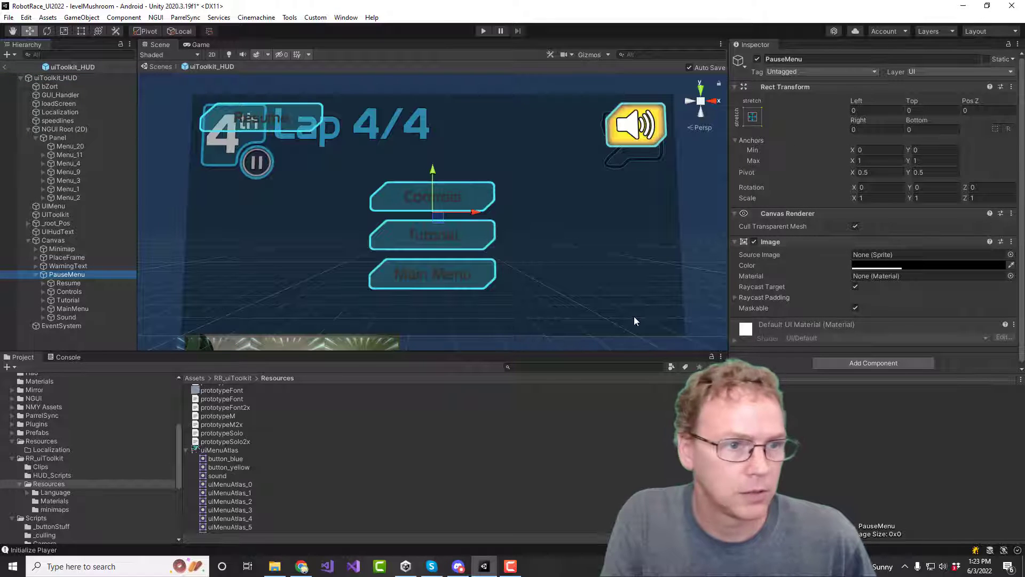
left_click(905, 265)
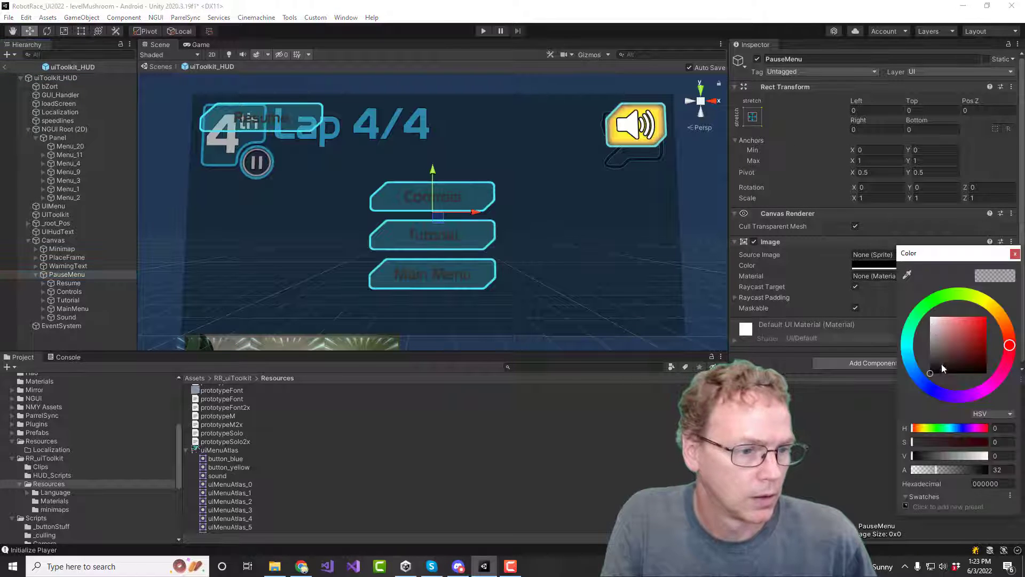
type("32")
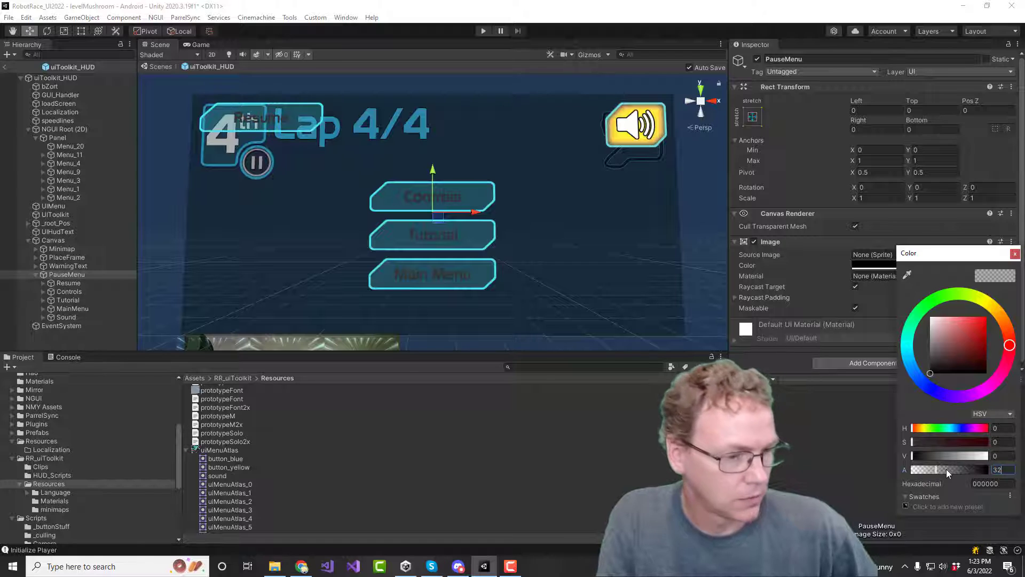
key("Return")
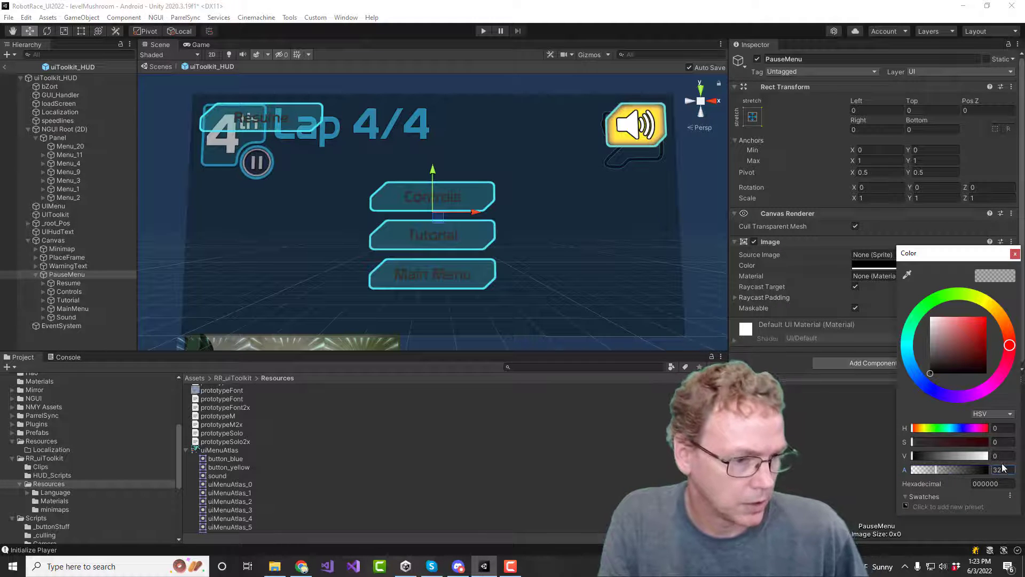
type("96")
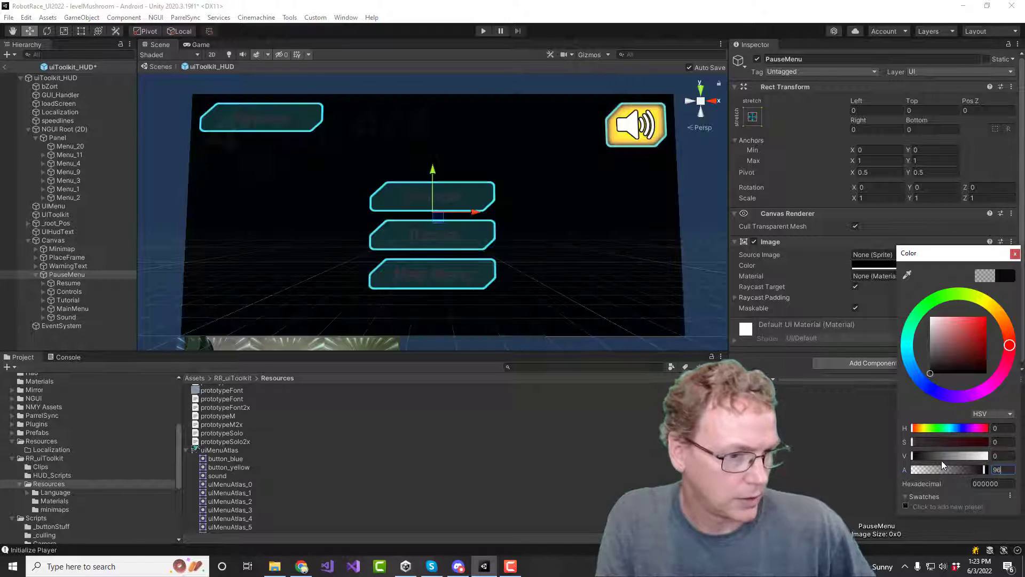
Set the text color of the Resume, Controls, Tutorial and MainMenu labels together to white (FFFFFF)
left_click(43, 282)
left_click(43, 300)
left_click(44, 317)
left_click(43, 334)
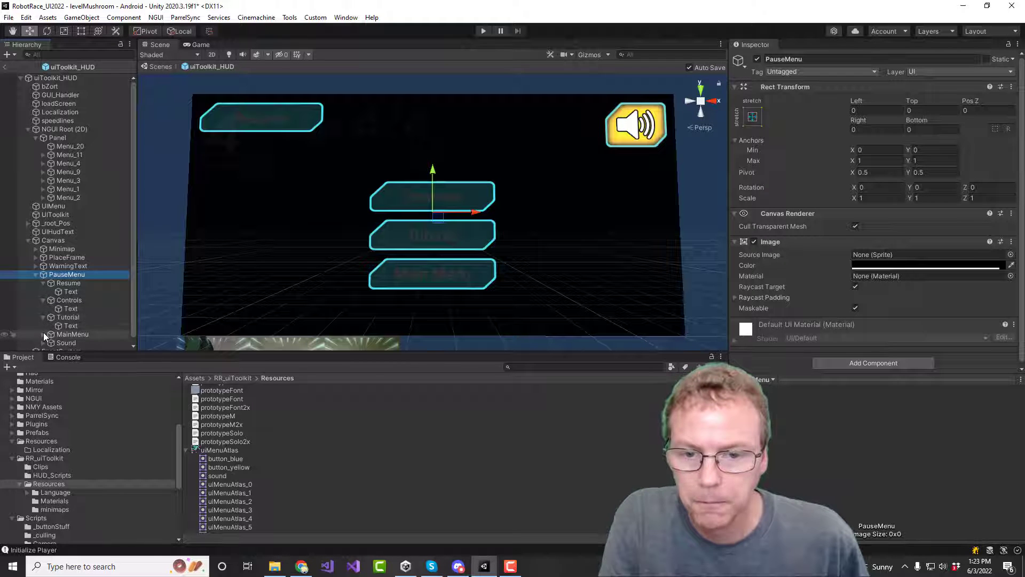
left_click(73, 292)
left_click(72, 309, "ctrl")
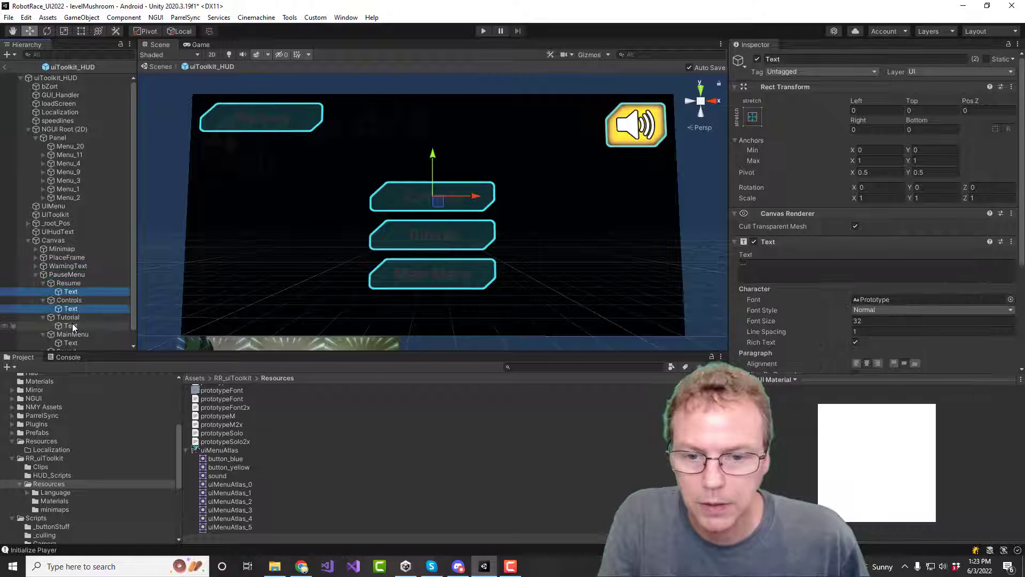
left_click(72, 325, "ctrl")
left_click(73, 335, "ctrl")
left_click(73, 343, "ctrl")
left_click(73, 334, "ctrl")
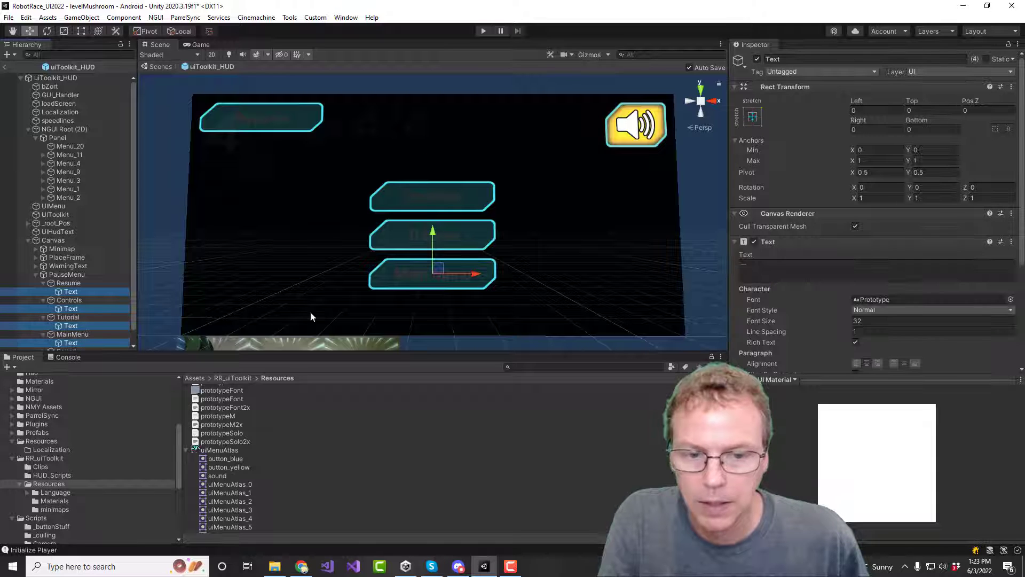
scroll(867, 332, "down", 5)
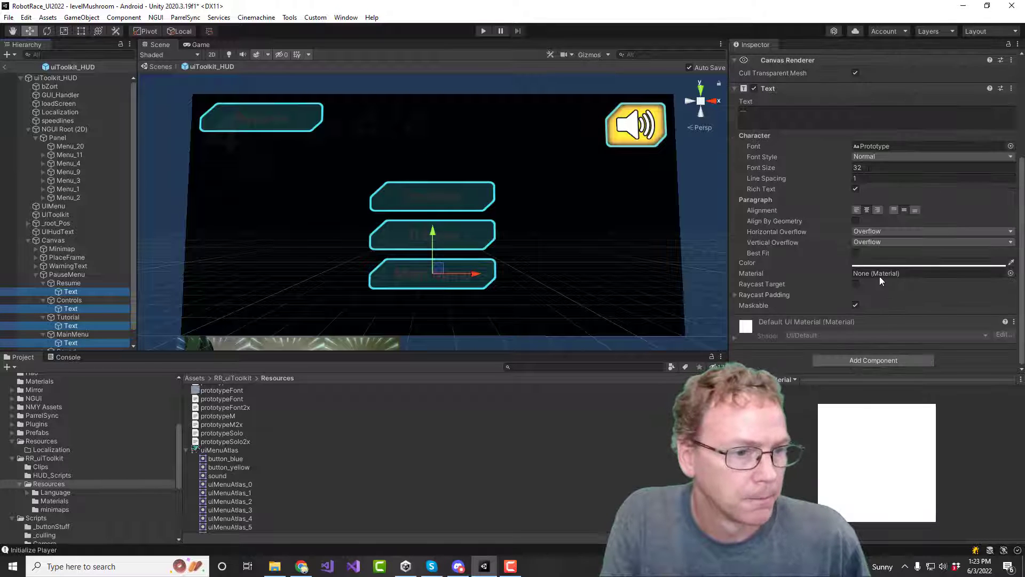
left_click(884, 262)
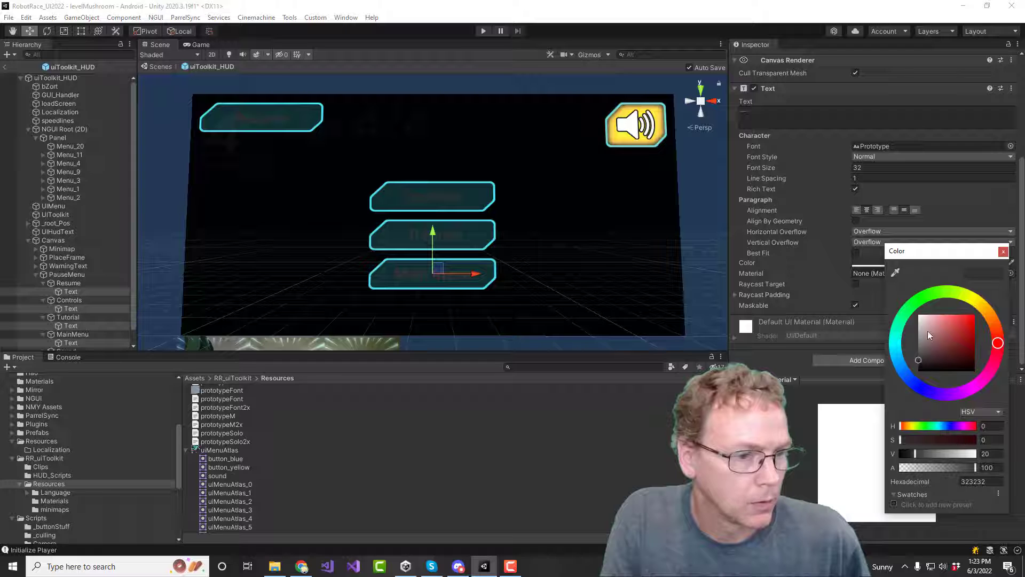
left_click_drag(926, 324, 910, 312)
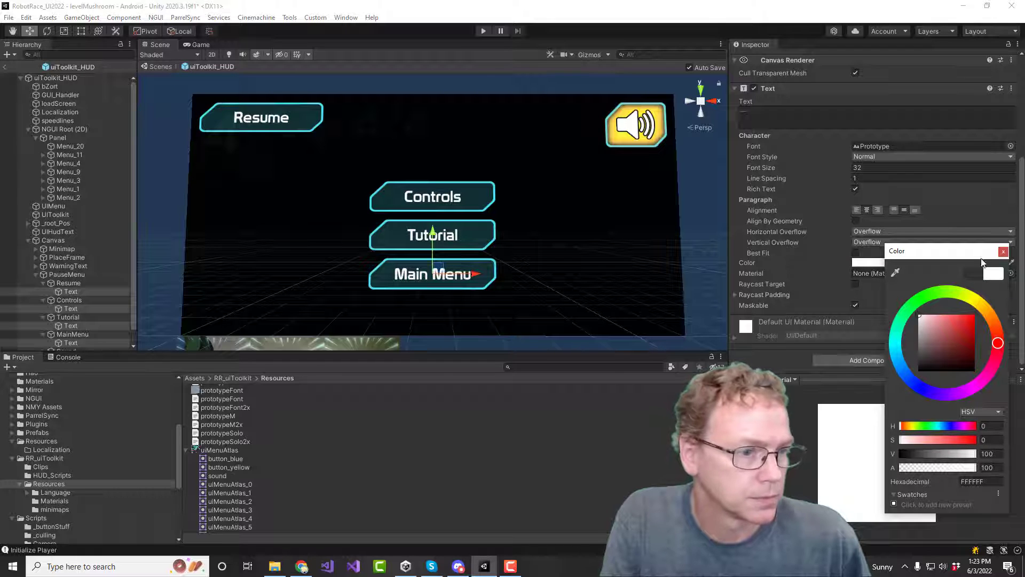
left_click(1004, 251)
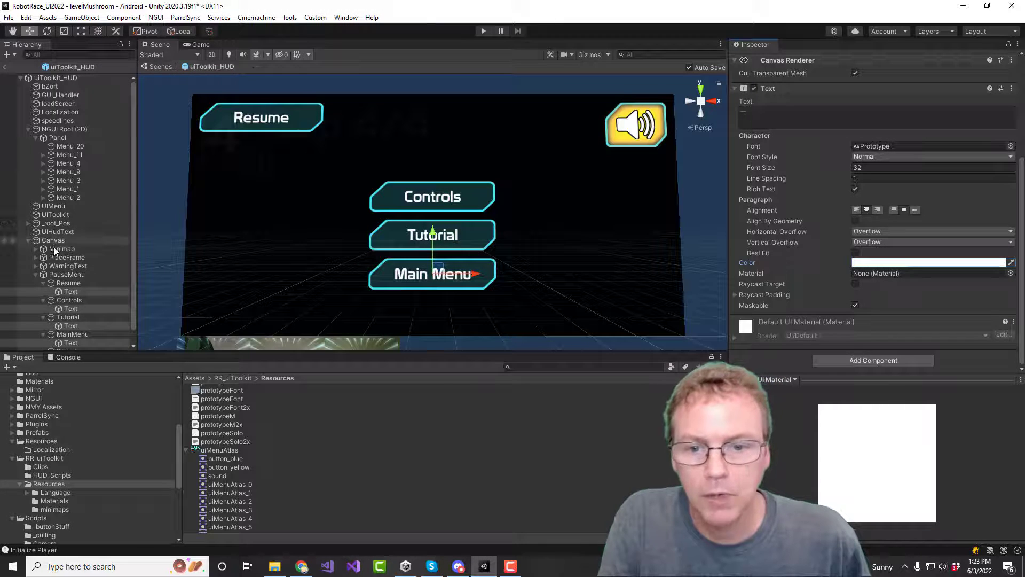
Deactivate the PauseMenu object in the uiToolkit_HUD prefab
left_click(56, 275)
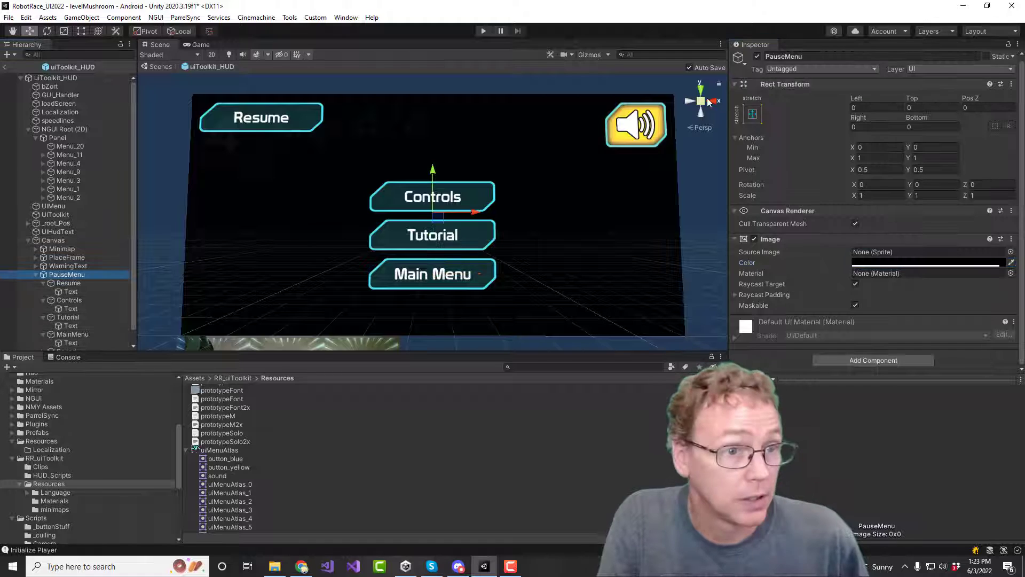
left_click(757, 57)
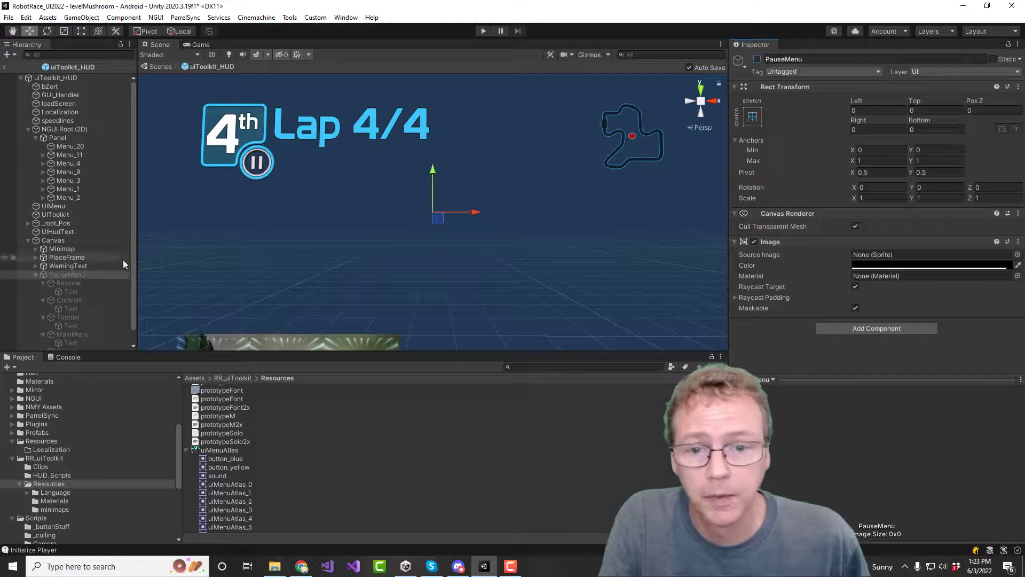
left_click(68, 206)
Run the game again, open the pause menu during the race and select the PauseMenu object to check the restyled menu
key("ctrl+p")
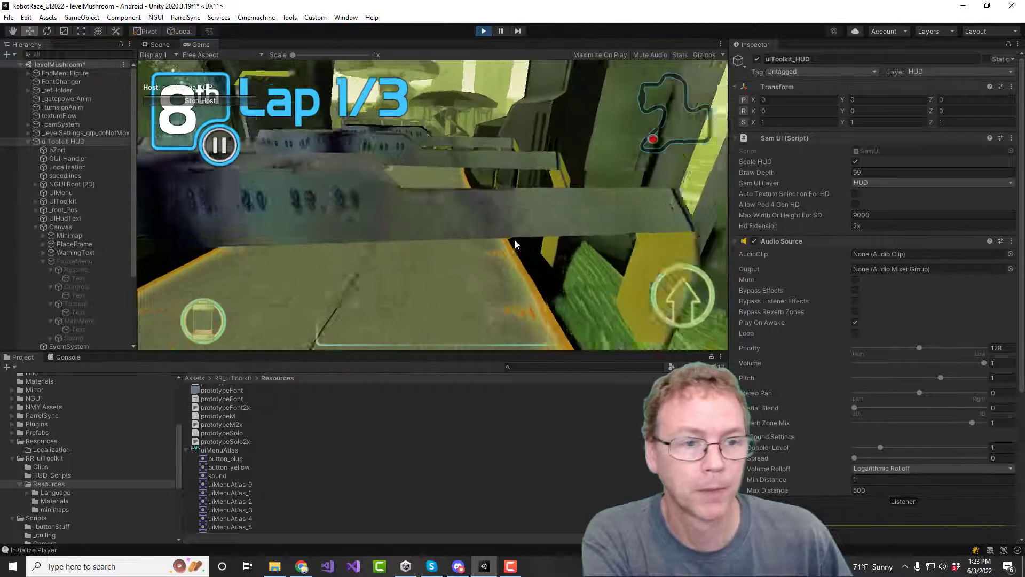
left_click(217, 144)
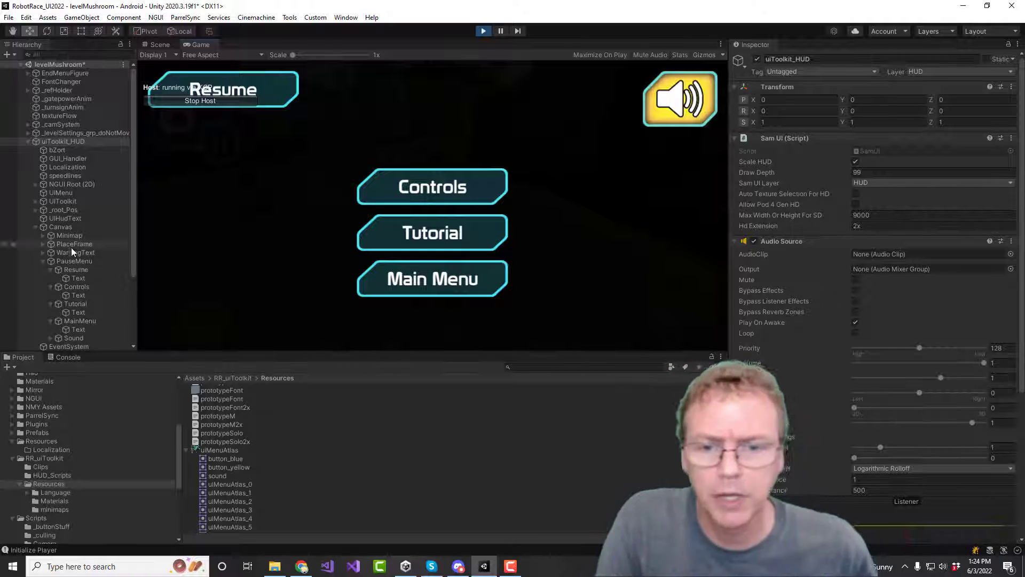
left_click(80, 263)
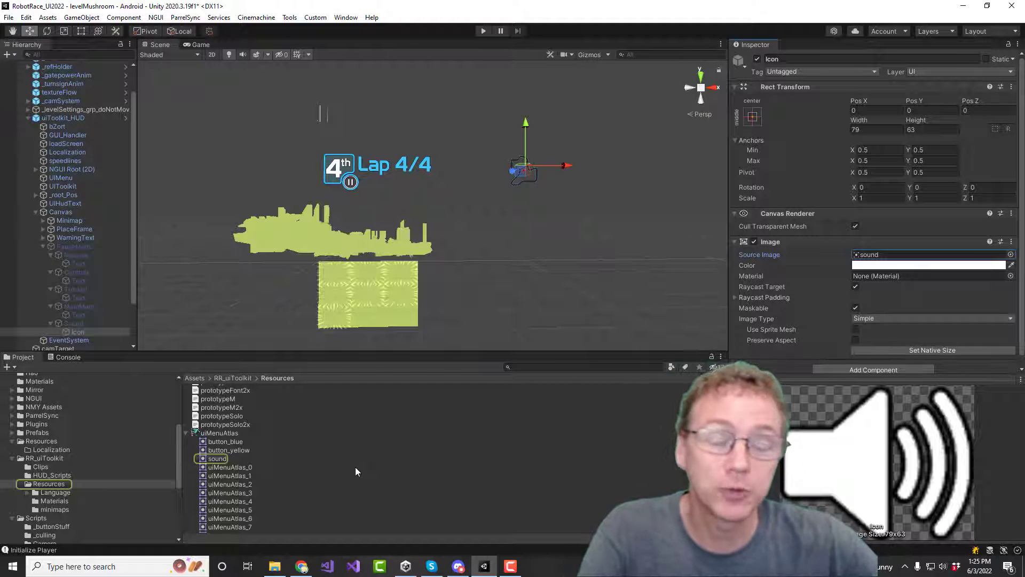
Open the uiMenuAtlas texture in the Sprite Editor
left_click(211, 433)
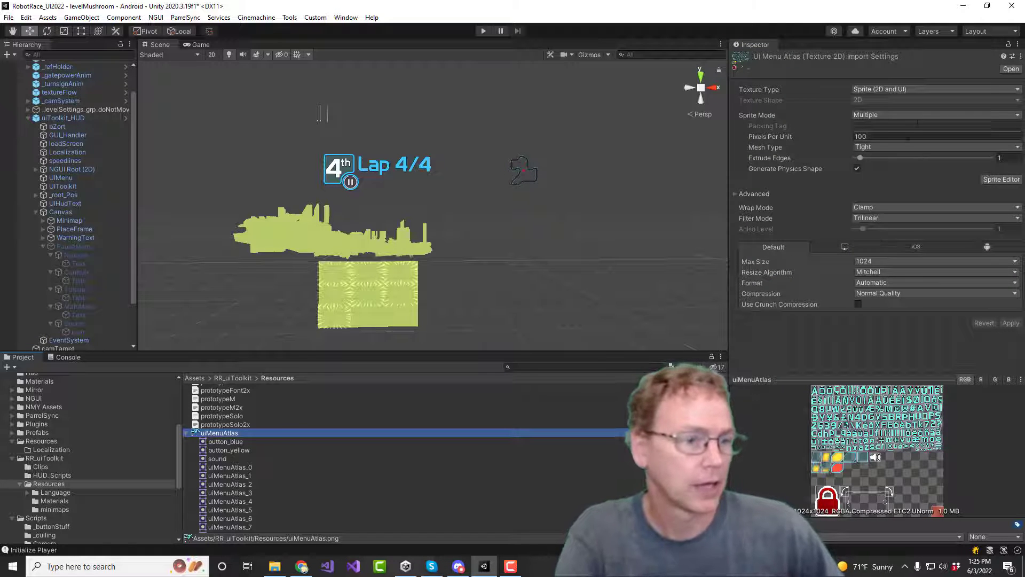
left_click(995, 179)
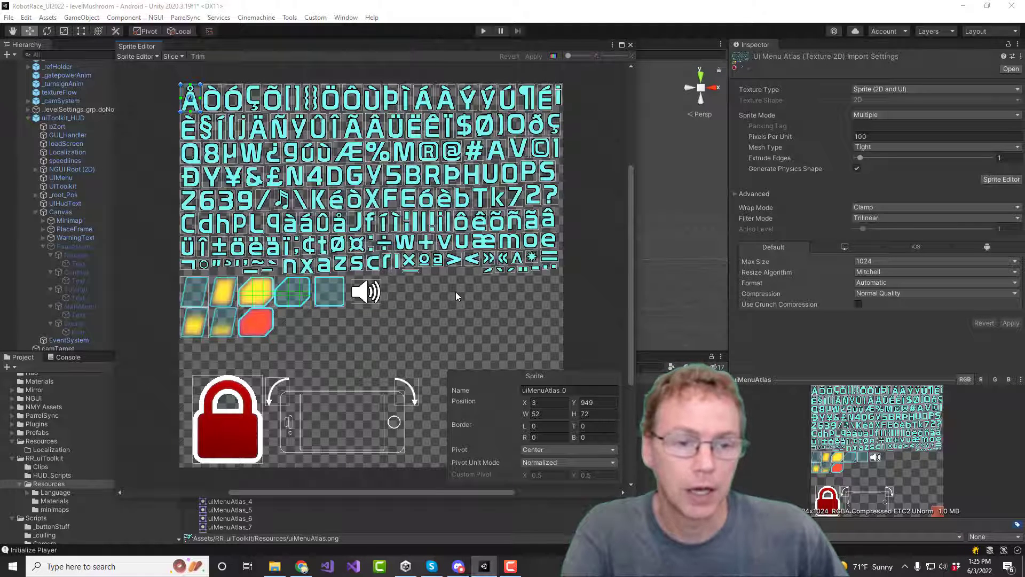
Try to select all the font glyph sprites in the atlas together with one large rectangle
left_click(309, 75)
left_click_drag(180, 83, 573, 277)
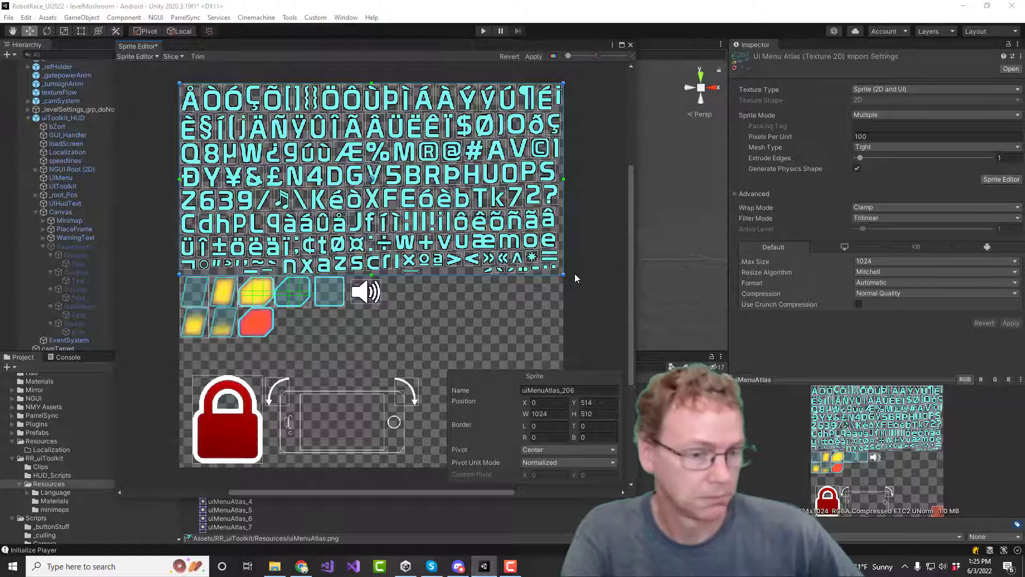
left_click(575, 274)
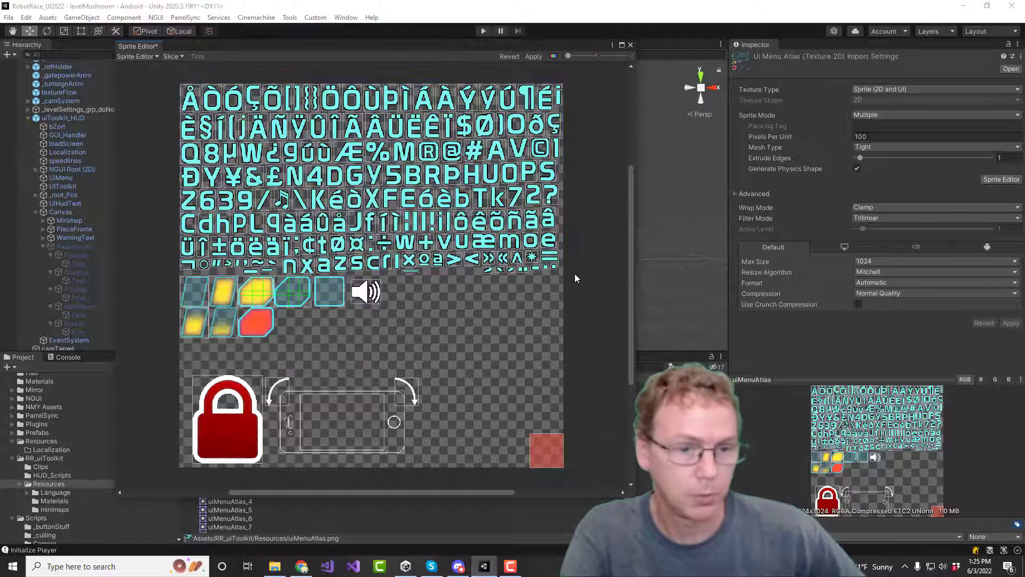
left_click(188, 91)
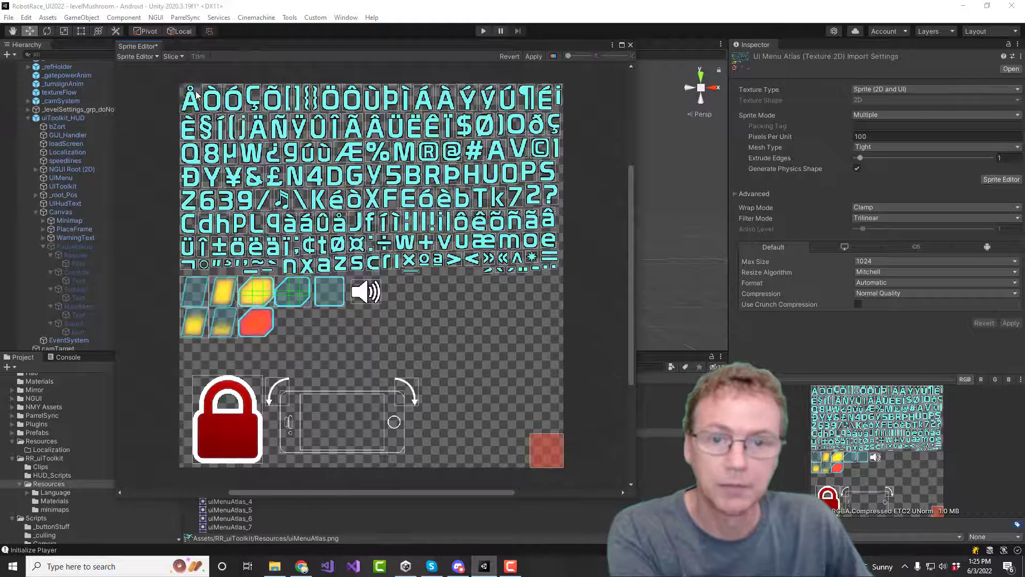
left_click(220, 95)
left_click(235, 97)
left_click(253, 98)
left_click(272, 99)
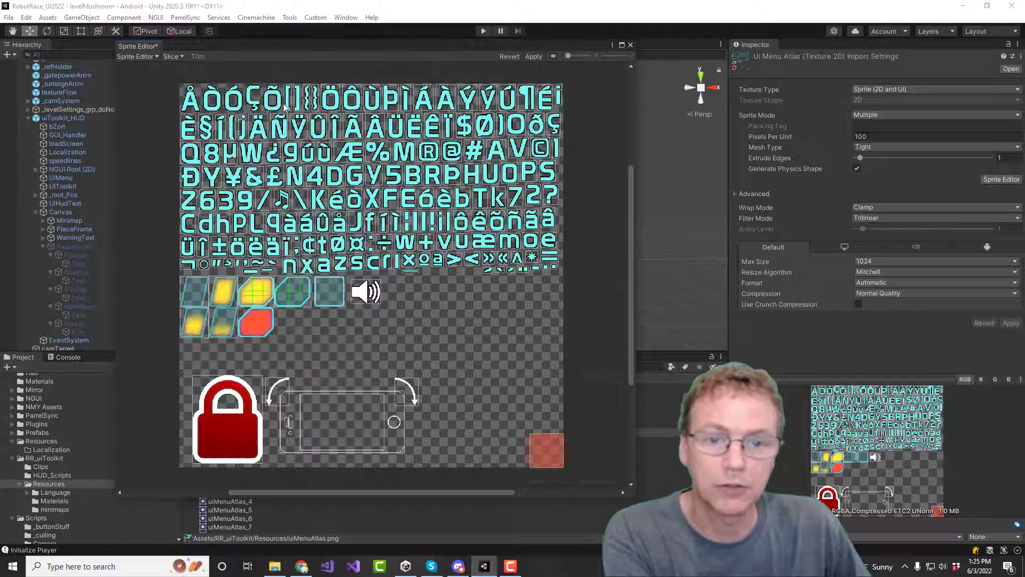
left_click(289, 101)
left_click(327, 140)
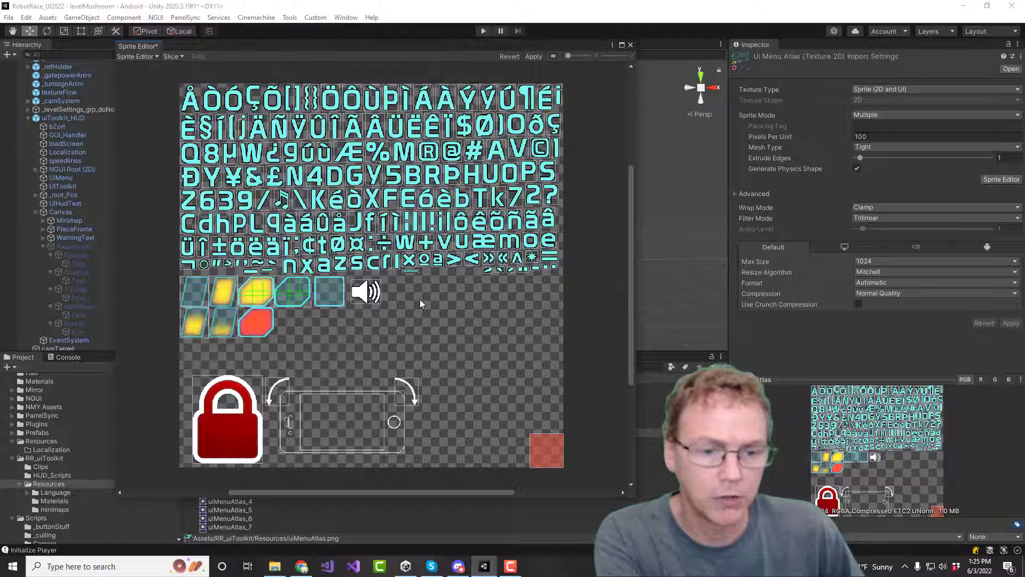
Draw a sprite rectangle about 195 by 143 pixels in the empty atlas area beside the sound icon and delete it
left_click_drag(413, 293, 486, 347)
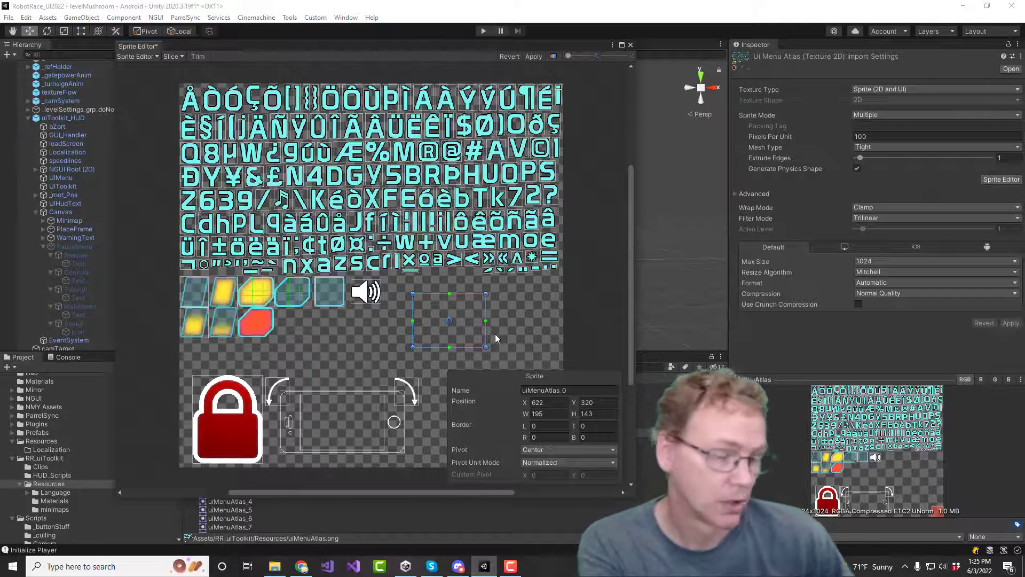
key("Delete")
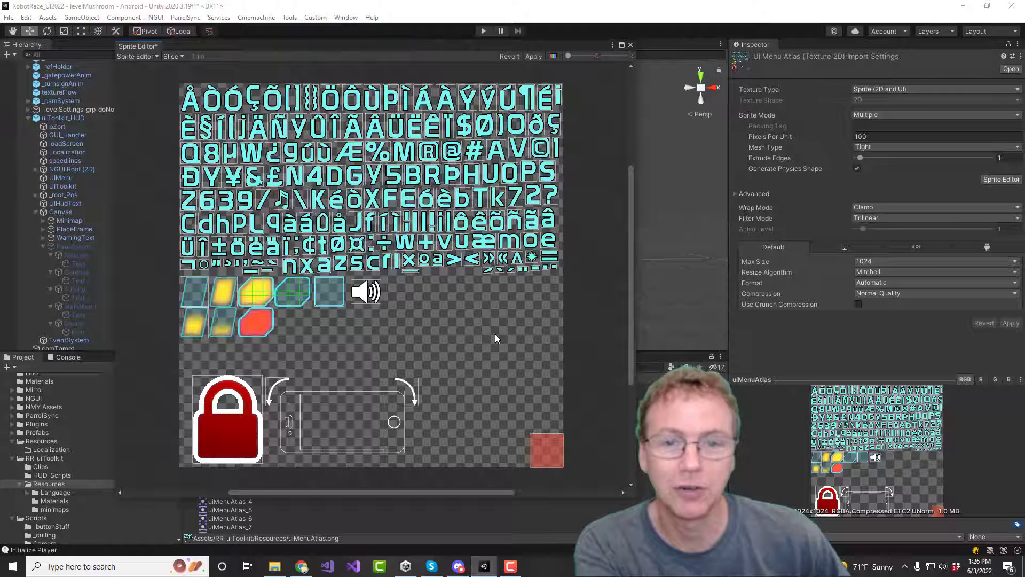